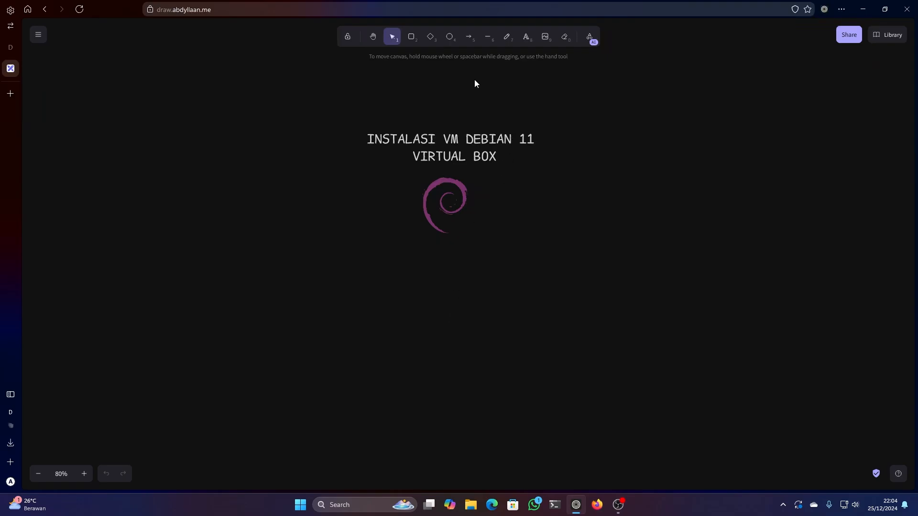
# - Add a text block below the Debian logo reading "bahan" with the first list item "1. sudah virtual box"
pyautogui.click(526, 37)
pyautogui.click(395, 290)
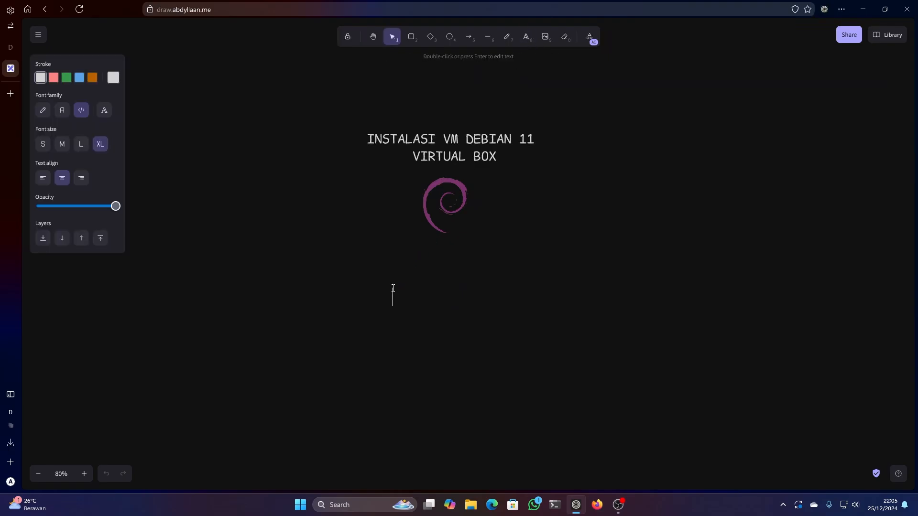
pyautogui.write('bahan')
pyautogui.press('Return')
pyautogui.write('1. sudah cvir')
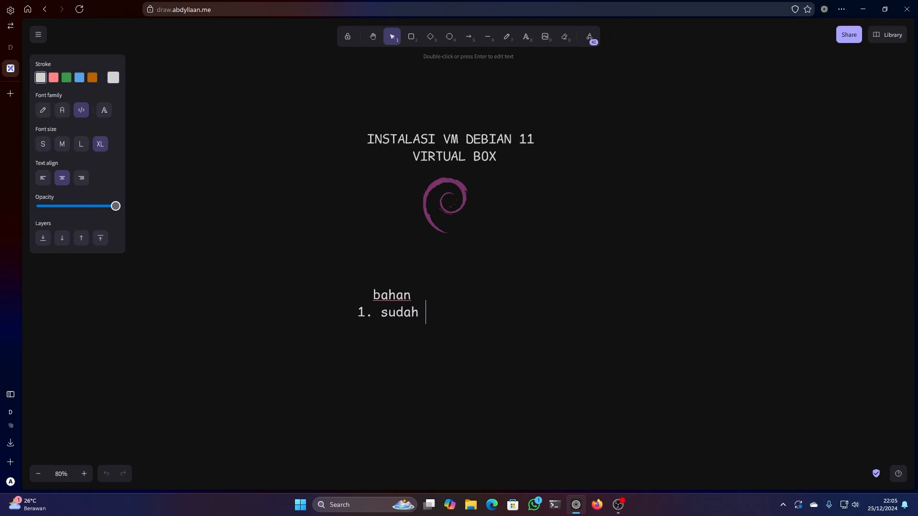
pyautogui.press('BackSpace')
pyautogui.press('BackSpace')
pyautogui.press('BackSpace')
pyautogui.press('BackSpace')
pyautogui.write('virtual box')
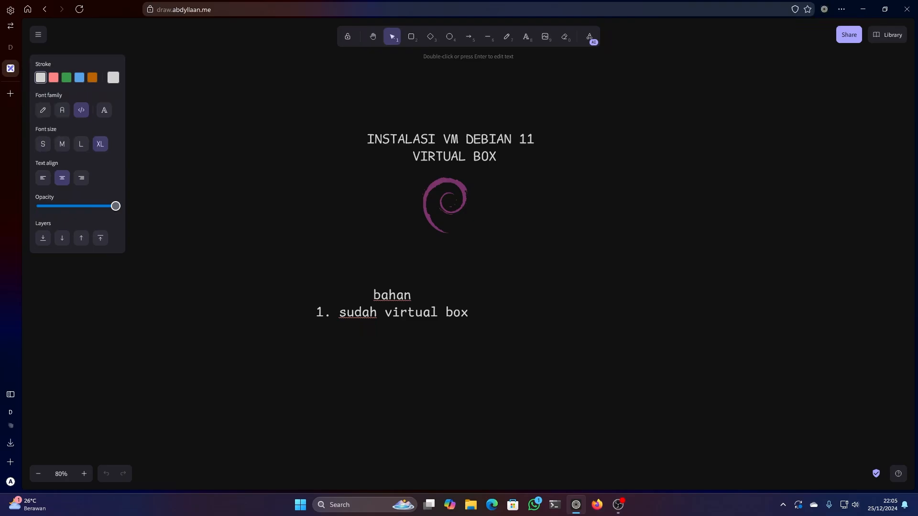
# - Add the second list item "2. dvd iso debian 11" to the text block
pyautogui.press('Return')
pyautogui.write('2. ')
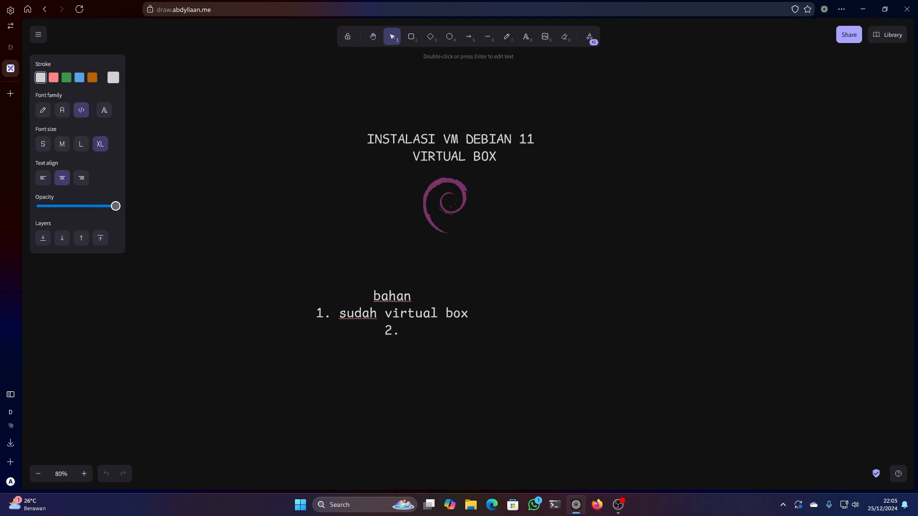
pyautogui.write('s')
pyautogui.press('BackSpace')
pyautogui.write('db')
pyautogui.press('BackSpace')
pyautogui.write('vd iso ddebian')
pyautogui.press('BackSpace')
pyautogui.press('BackSpace')
pyautogui.press('BackSpace')
pyautogui.press('BackSpace')
pyautogui.press('BackSpace')
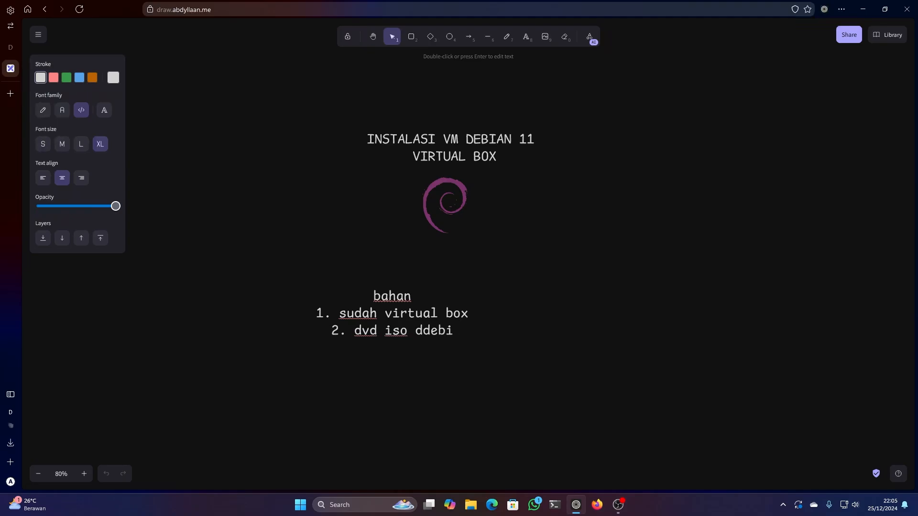
pyautogui.press('BackSpace')
pyautogui.write('ebian 11')
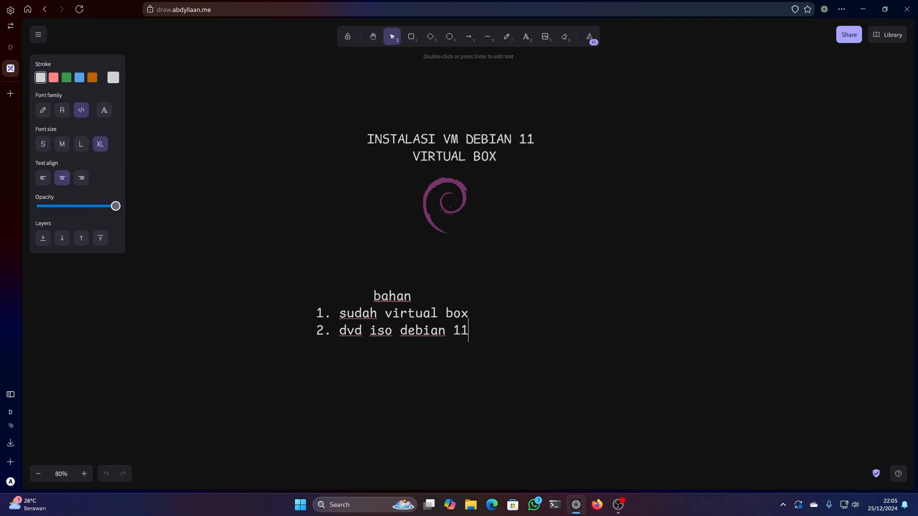
# - Move the bahan list so it sits centred beneath the title and logo, and deselect it
pyautogui.click(400, 343)
pyautogui.moveTo(400, 341); pyautogui.dragTo(459, 338)
pyautogui.click(563, 295)
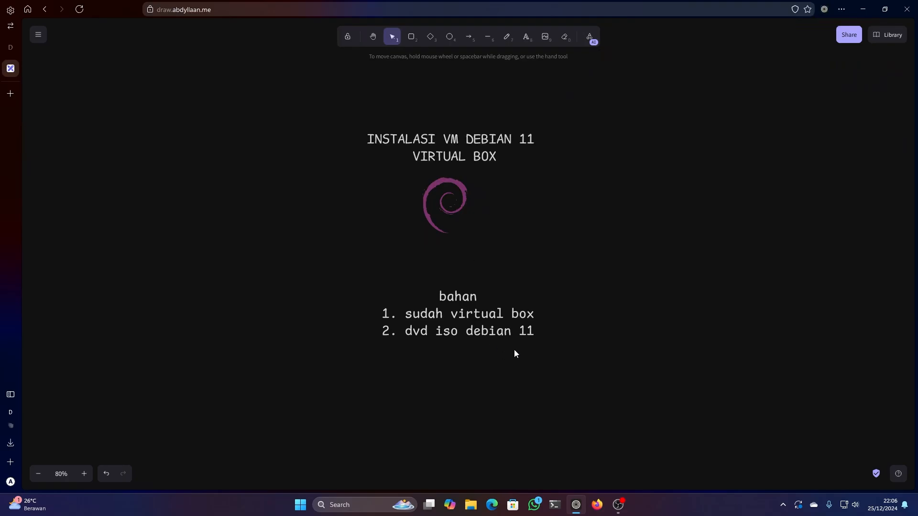
# - Find and launch Oracle VM VirtualBox
pyautogui.press('super')
pyautogui.write('virtual')
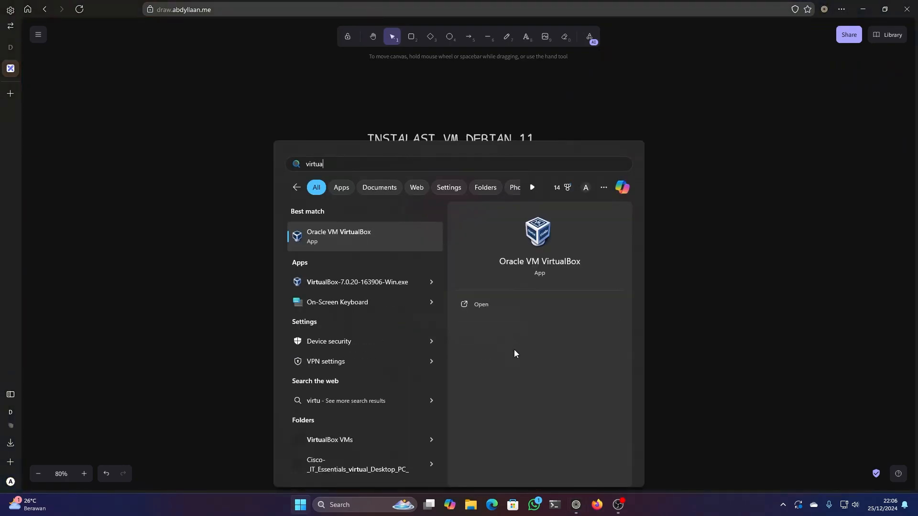
pyautogui.press('Return')
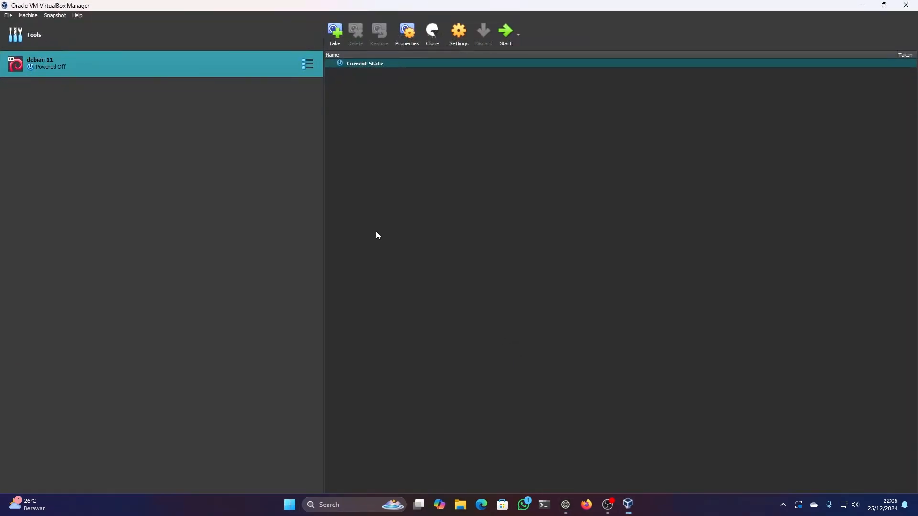
# - Remove the existing debian 11 virtual machine and confirm the removal
pyautogui.rightClick(61, 63)
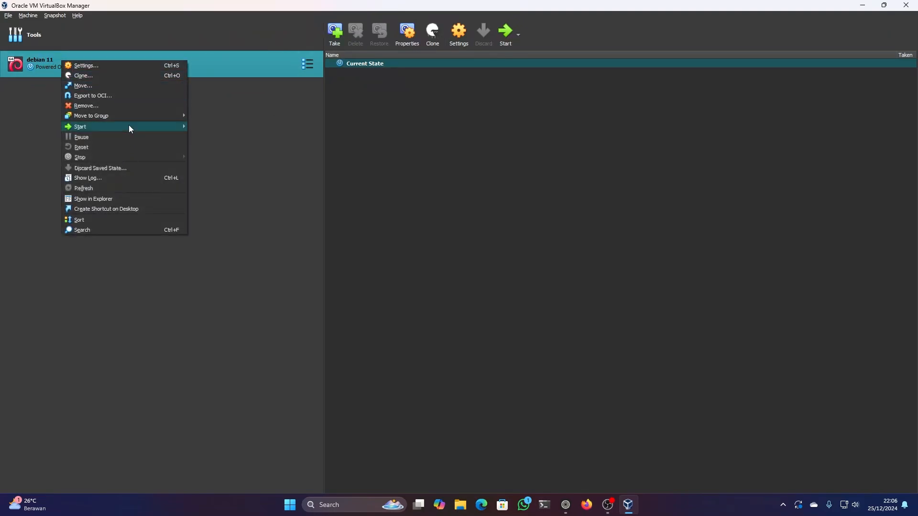
pyautogui.click(128, 106)
pyautogui.click(423, 291)
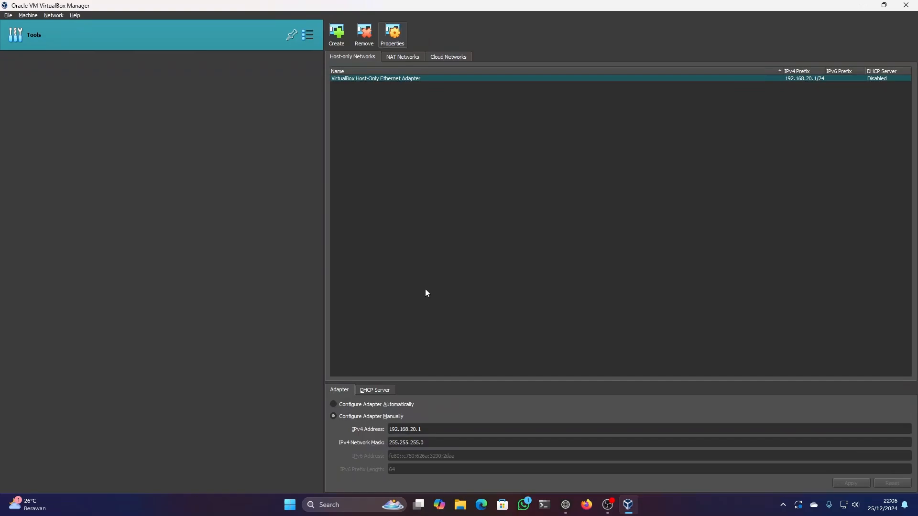
# - Start creating a new virtual machine from the Welcome page and name it "Debian 11"
pyautogui.click(308, 35)
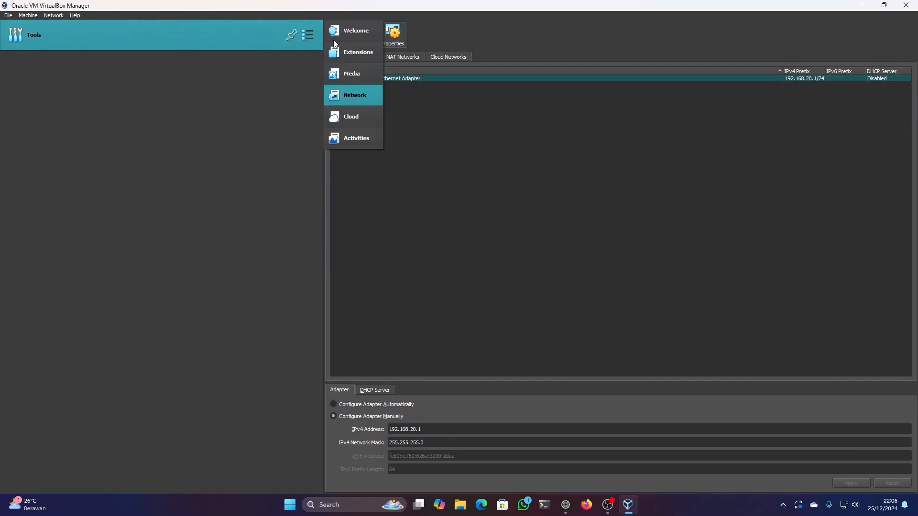
pyautogui.click(347, 30)
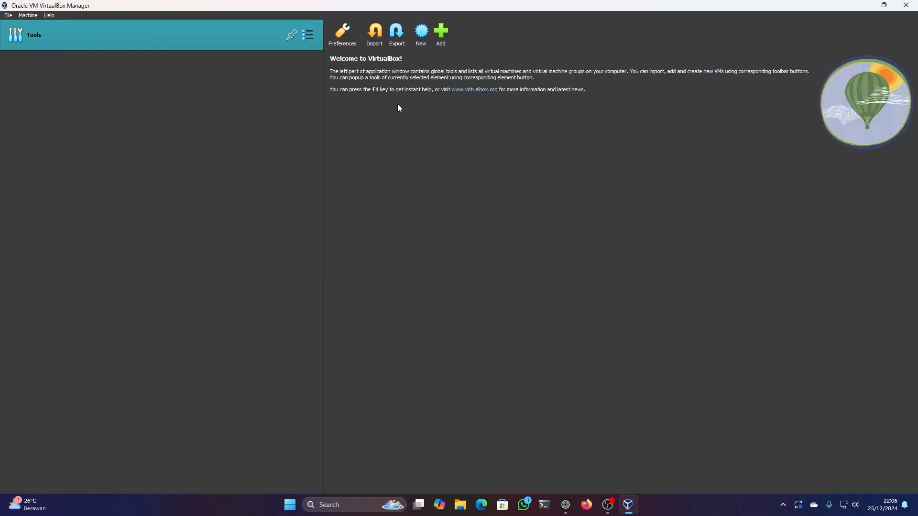
pyautogui.click(423, 31)
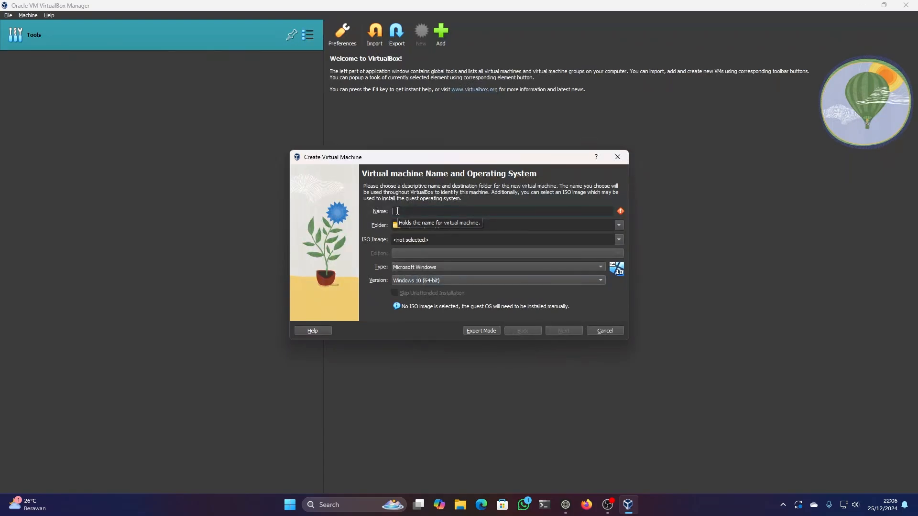
pyautogui.write('Debian ')
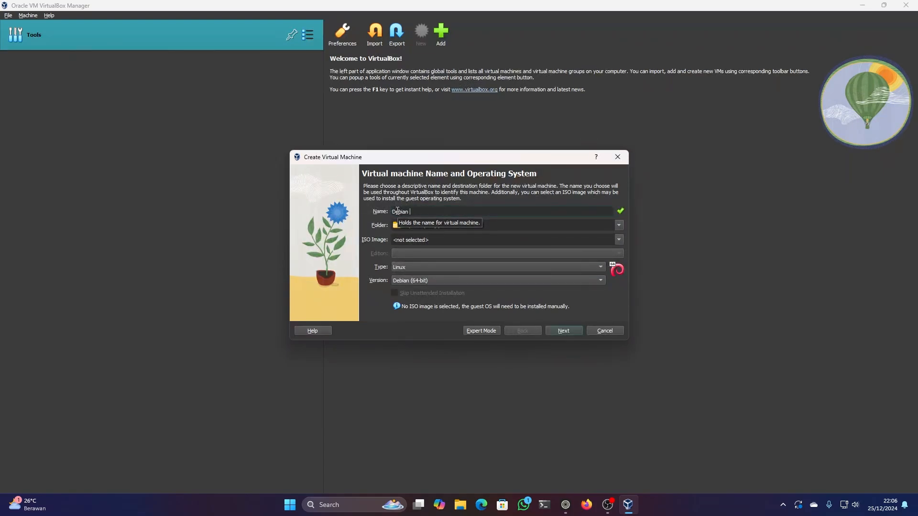
pyautogui.write('11')
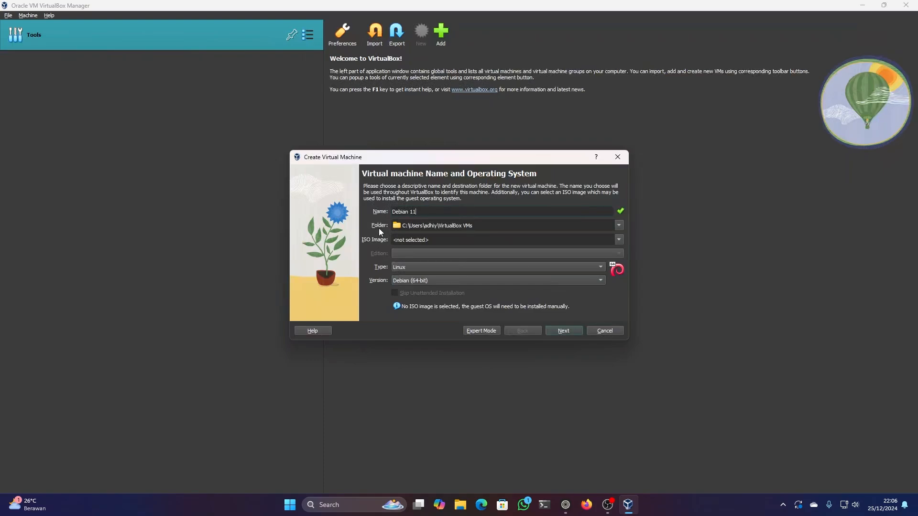
pyautogui.click(405, 227)
pyautogui.moveTo(404, 226)
pyautogui.mouseDown()
pyautogui.moveTo(464, 227)
pyautogui.moveTo(393, 225)
pyautogui.mouseUp()
pyautogui.click(492, 228)
pyautogui.click(473, 228)
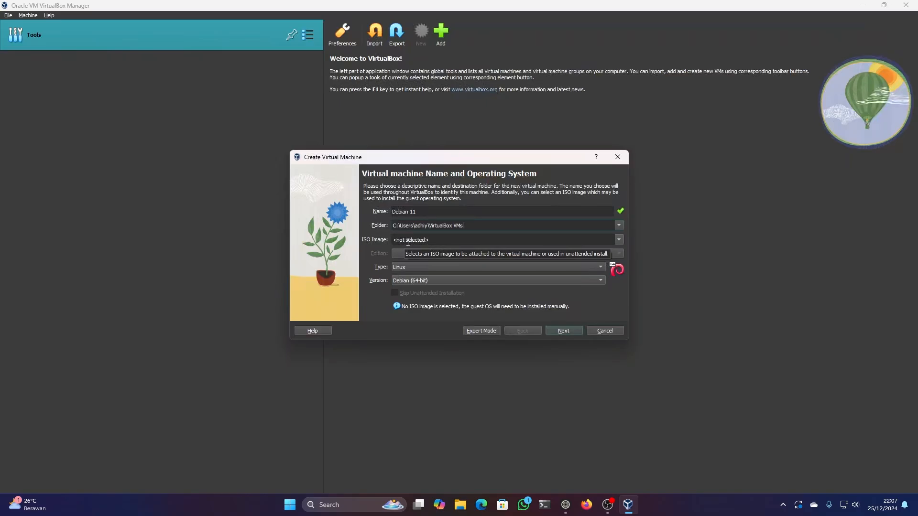
# - Choose debian-11.0.0-amd64-DVD-1 from the D:\OS\debian-11 folder as ISO image, skip unattended installation, and continue to the hardware settings
pyautogui.click(619, 240)
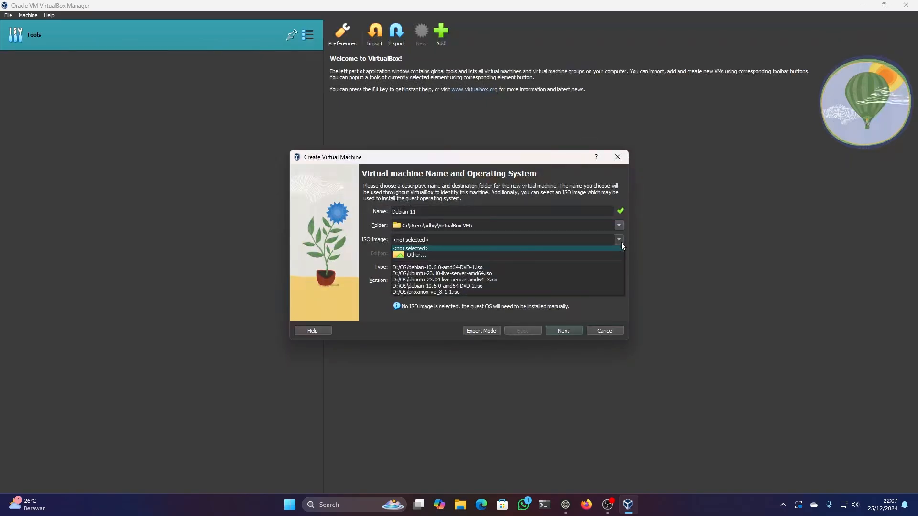
pyautogui.click(416, 255)
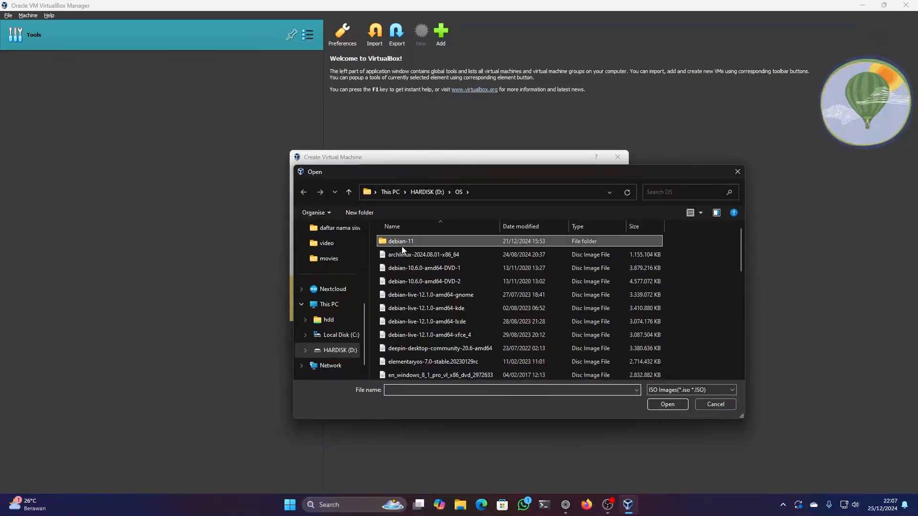
pyautogui.doubleClick(402, 246)
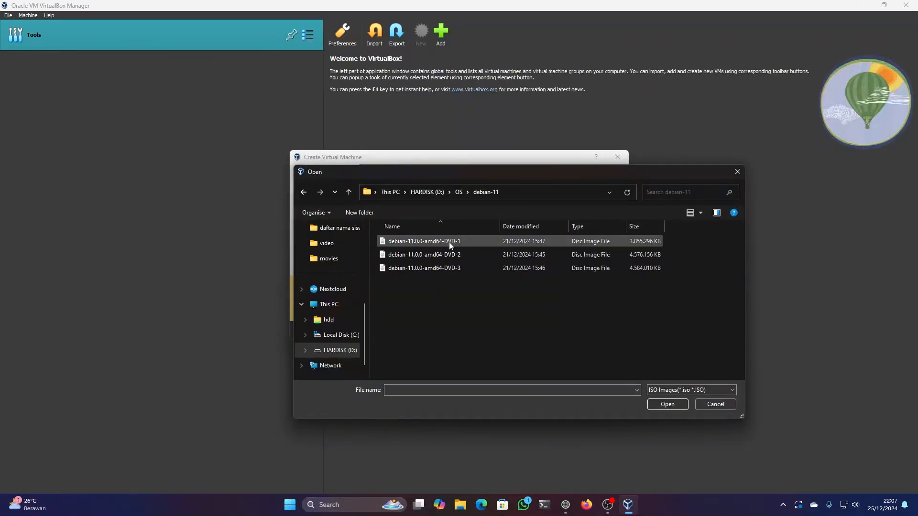
pyautogui.click(476, 240)
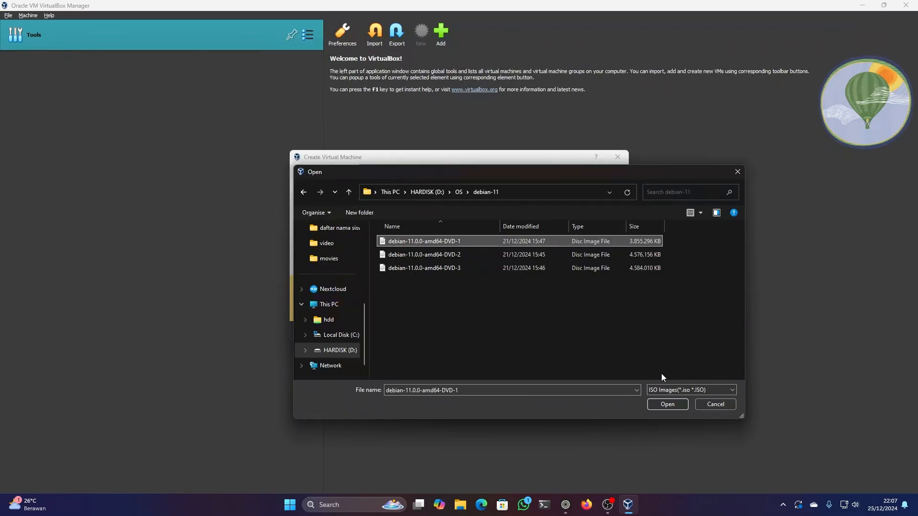
pyautogui.click(667, 404)
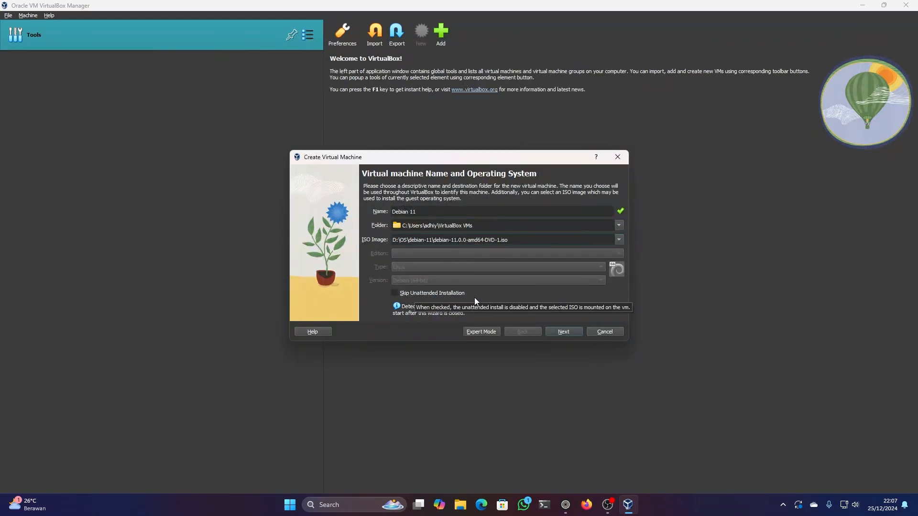
pyautogui.click(395, 293)
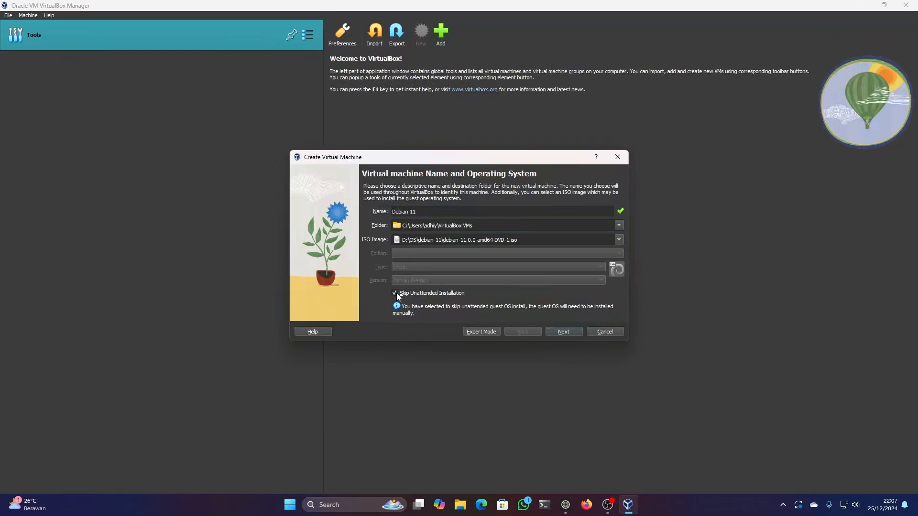
pyautogui.click(563, 332)
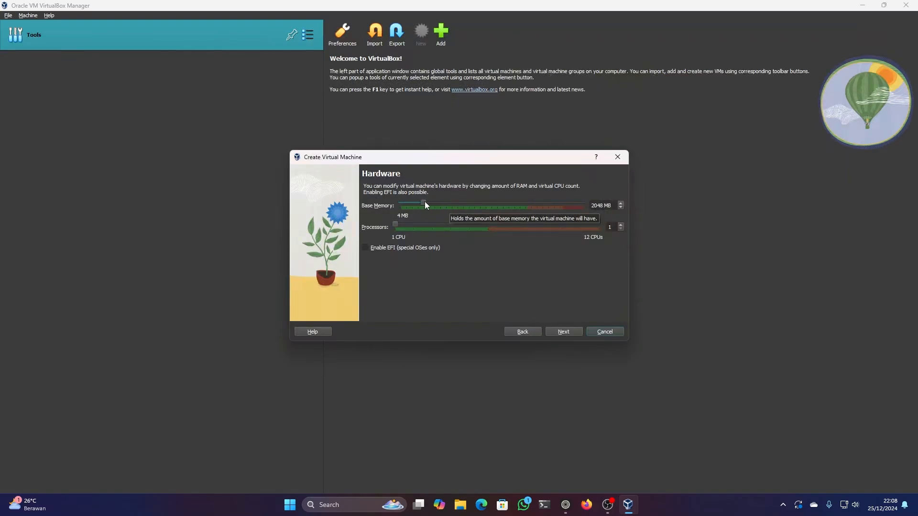
# - Set the base memory to 2048 MB and the processors to 2, and continue to the virtual hard disk settings
pyautogui.moveTo(425, 201); pyautogui.dragTo(487, 206)
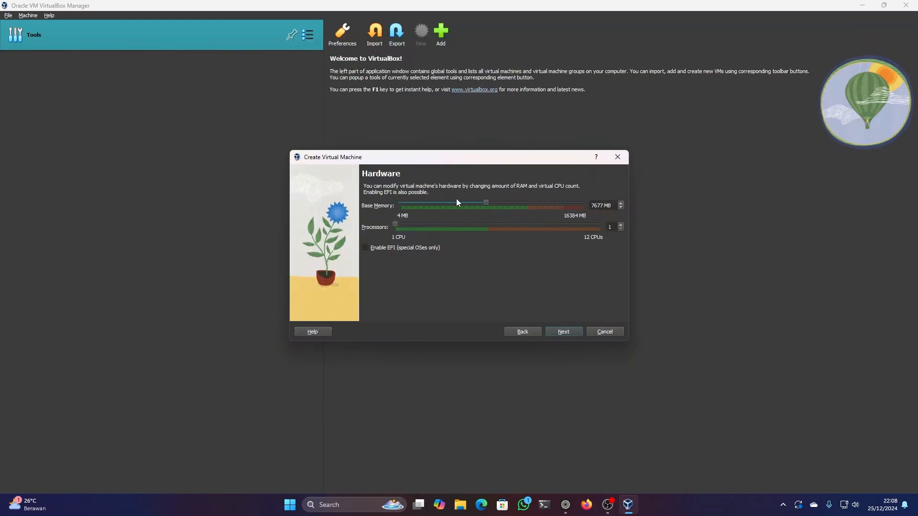
pyautogui.doubleClick(595, 206)
pyautogui.write('2048')
pyautogui.click(564, 332)
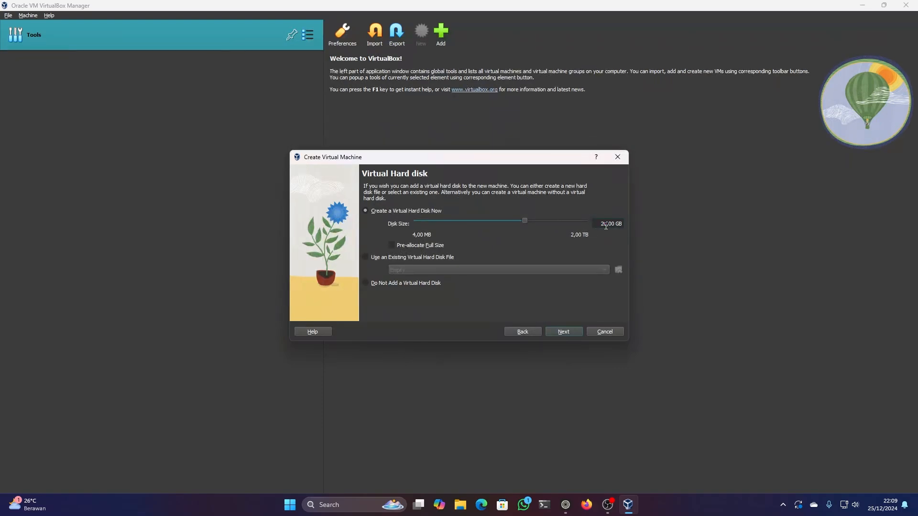
# - Set the new virtual hard disk's size to 45 GB and continue to the summary
pyautogui.moveTo(606, 226); pyautogui.dragTo(593, 225)
pyautogui.write('45')
pyautogui.click(566, 331)
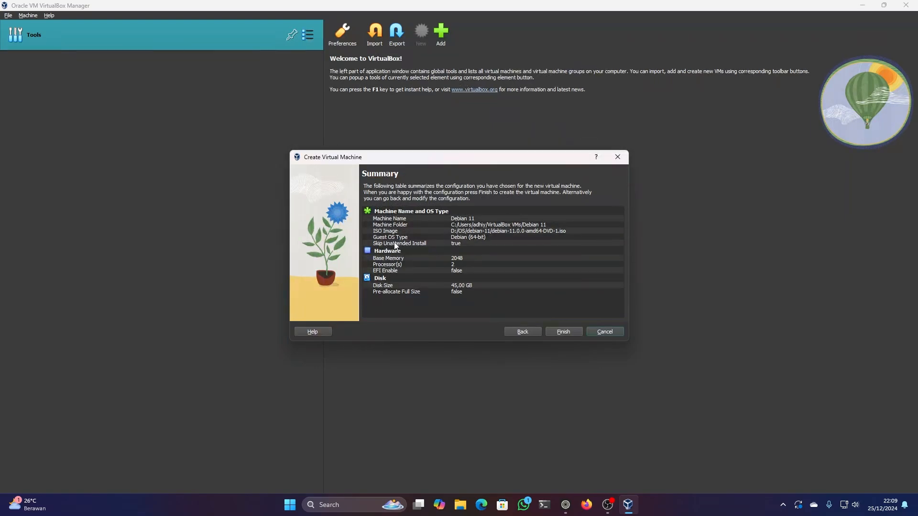
# - Review the machine name, folder and hardware entries in the summary and finish creating the virtual machine
pyautogui.click(402, 220)
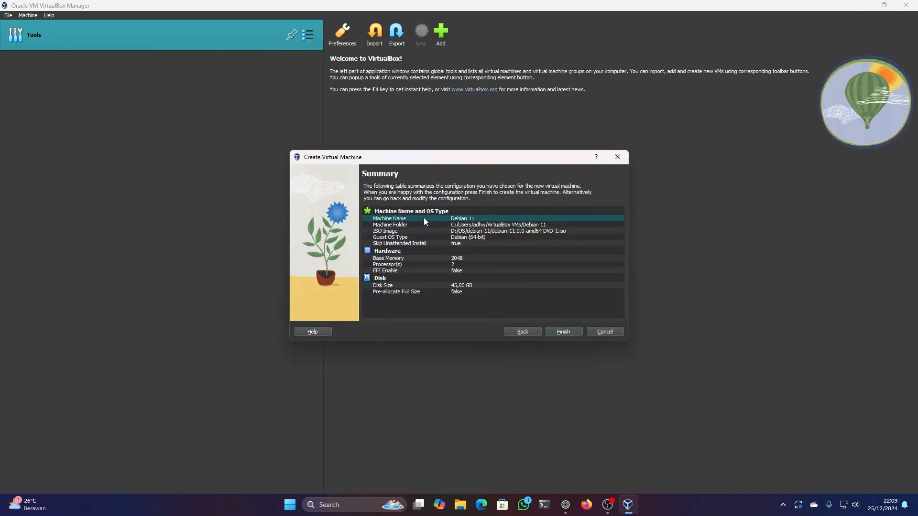
pyautogui.click(421, 225)
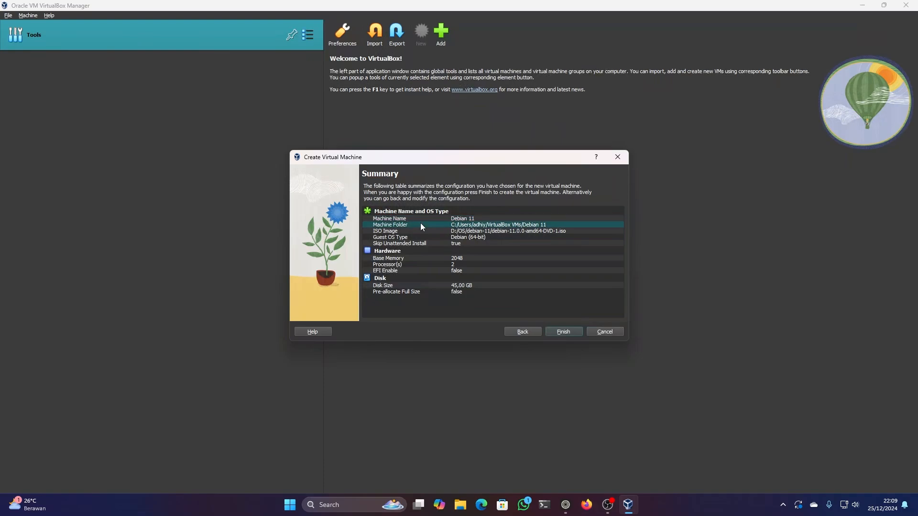
pyautogui.click(383, 252)
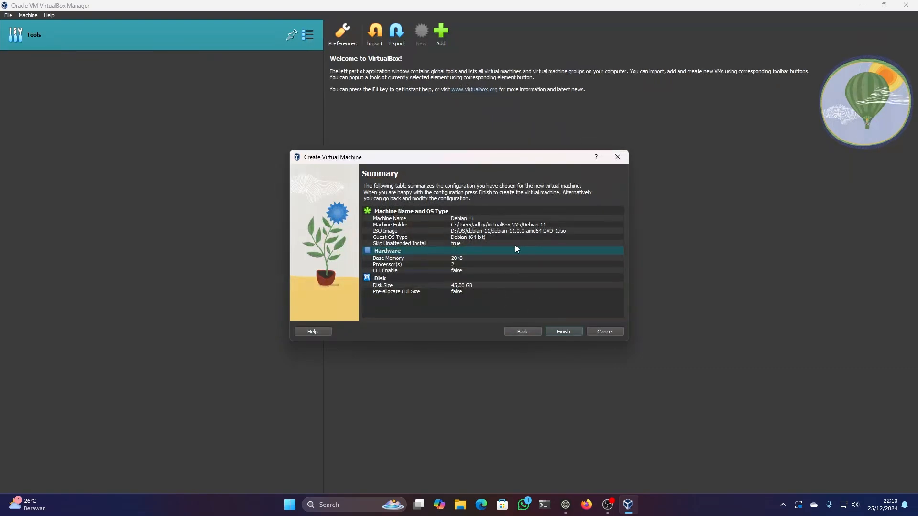
pyautogui.click(567, 332)
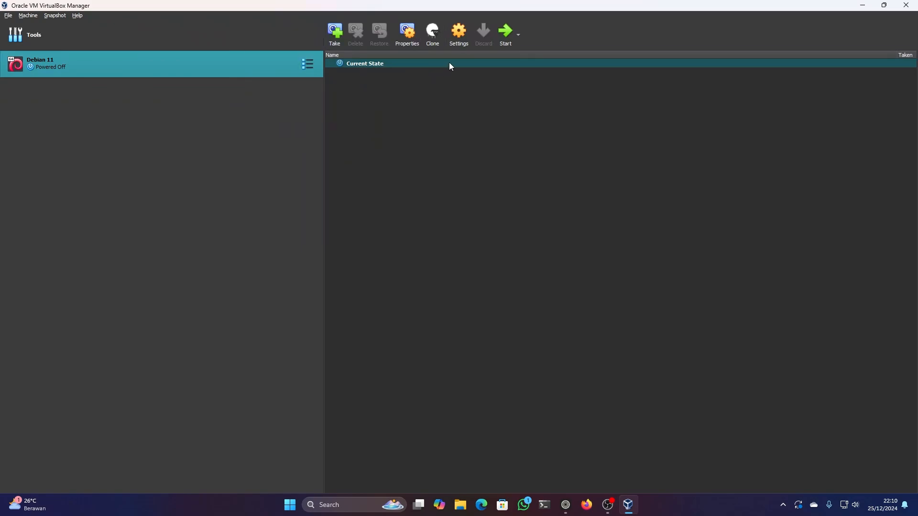
# - Attach network adapter 1 of the Debian 11 machine to Host-only Adapter, using the VirtualBox Host-Only Ethernet Adapter
pyautogui.click(459, 33)
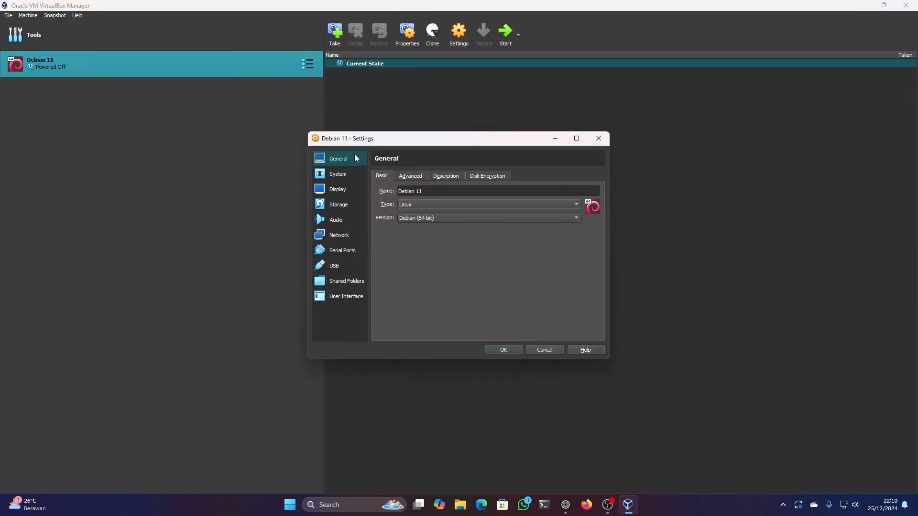
pyautogui.click(344, 237)
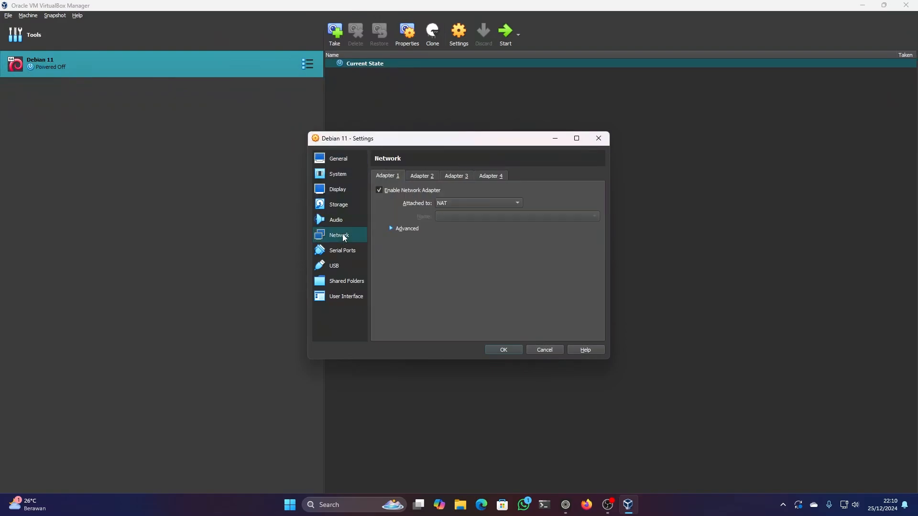
pyautogui.click(412, 175)
pyautogui.click(455, 173)
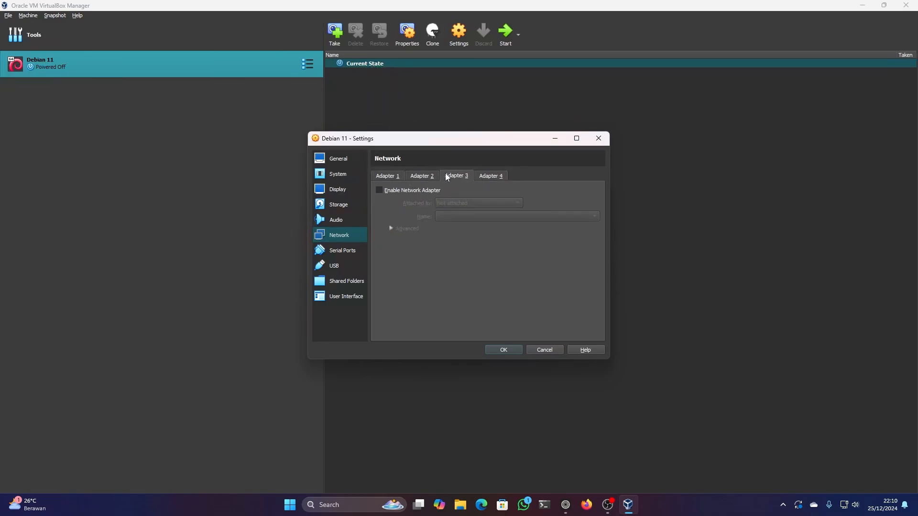
pyautogui.click(406, 178)
pyautogui.click(399, 177)
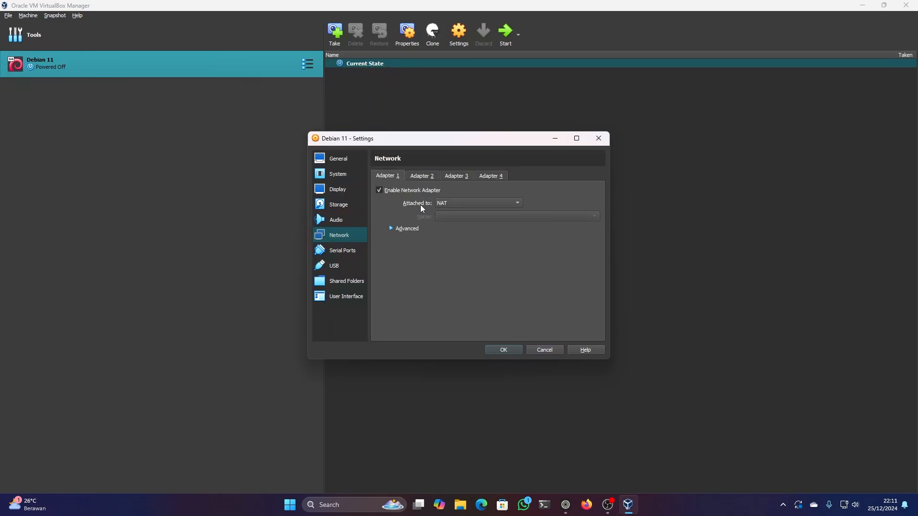
pyautogui.click(442, 202)
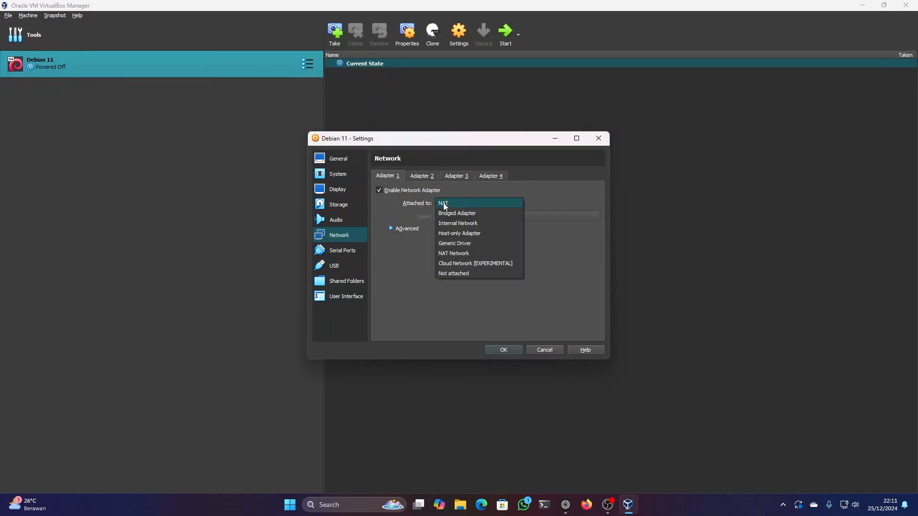
pyautogui.click(451, 233)
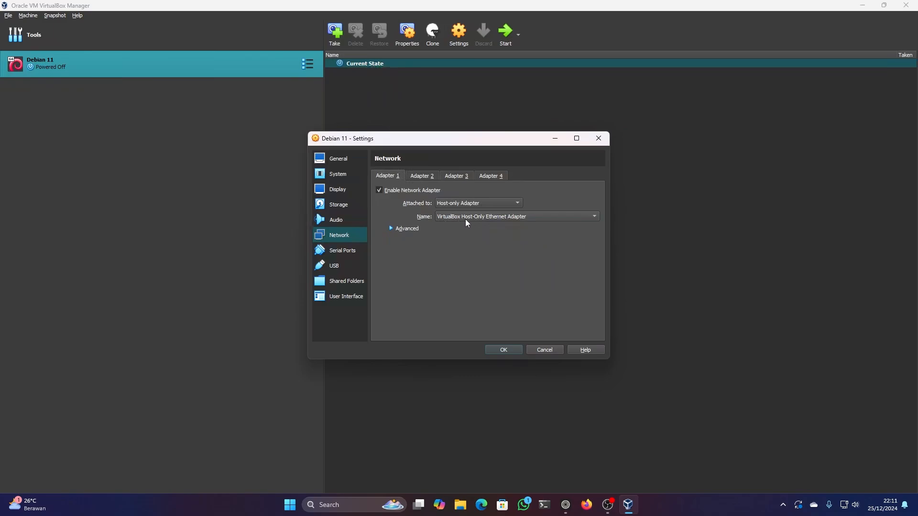
pyautogui.click(492, 219)
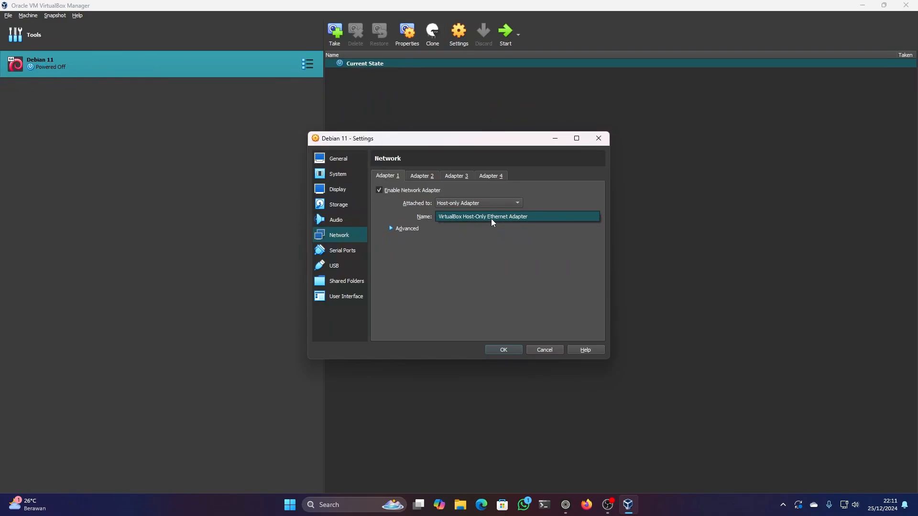
# - Change the promiscuous mode in adapter 1's advanced options and save the machine settings
pyautogui.click(405, 229)
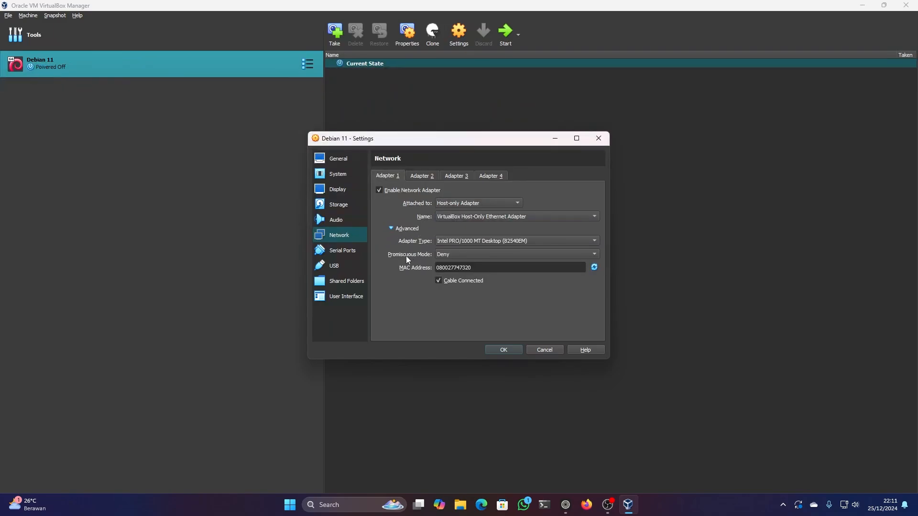
pyautogui.click(451, 257)
pyautogui.click(453, 273)
pyautogui.click(513, 353)
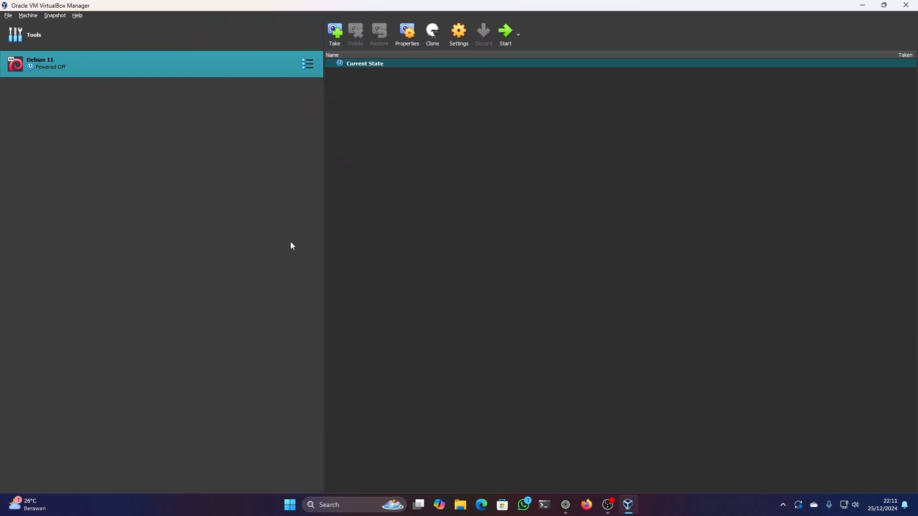
# - Review the Debian 11 machine's details and inspect the host-only adapter's IPv4 address in the Network Manager
pyautogui.click(308, 65)
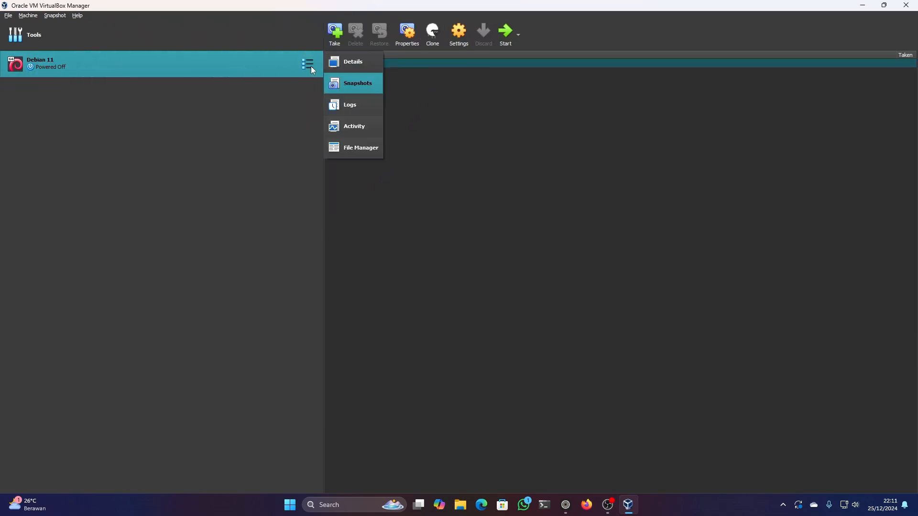
pyautogui.click(346, 61)
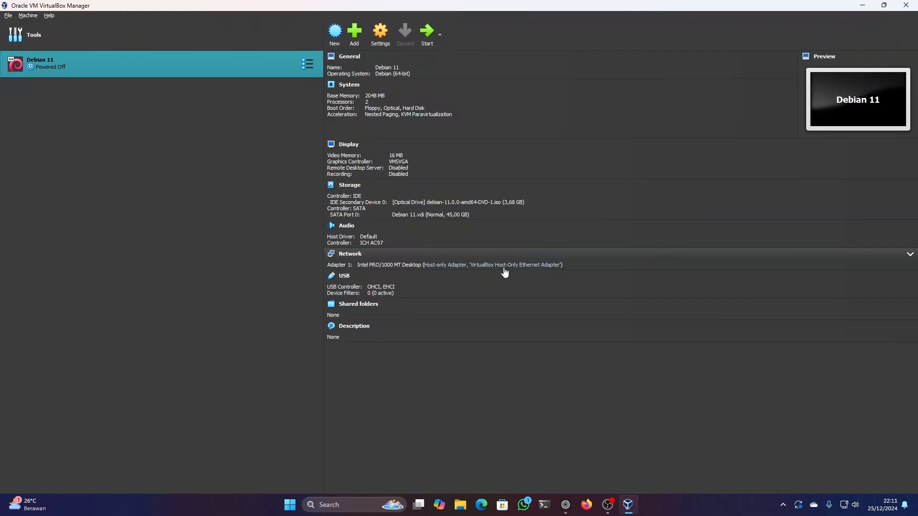
pyautogui.click(8, 17)
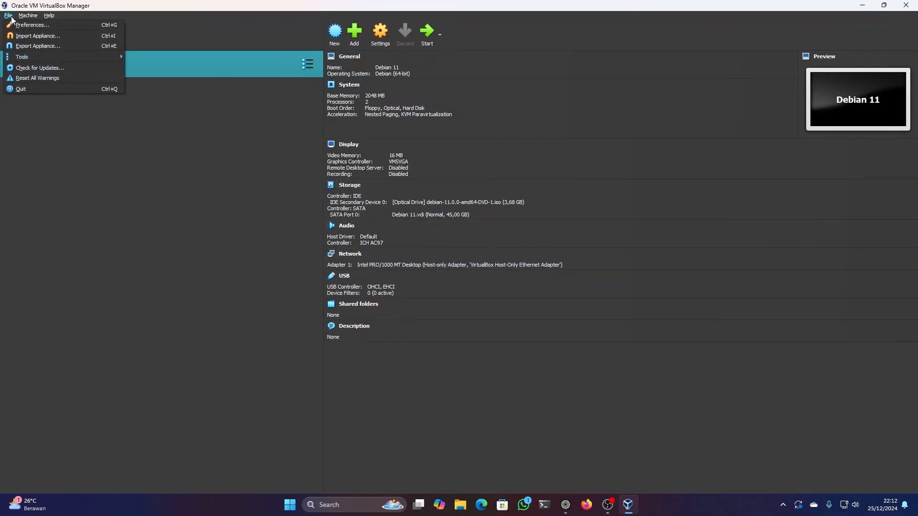
pyautogui.moveTo(28, 57)
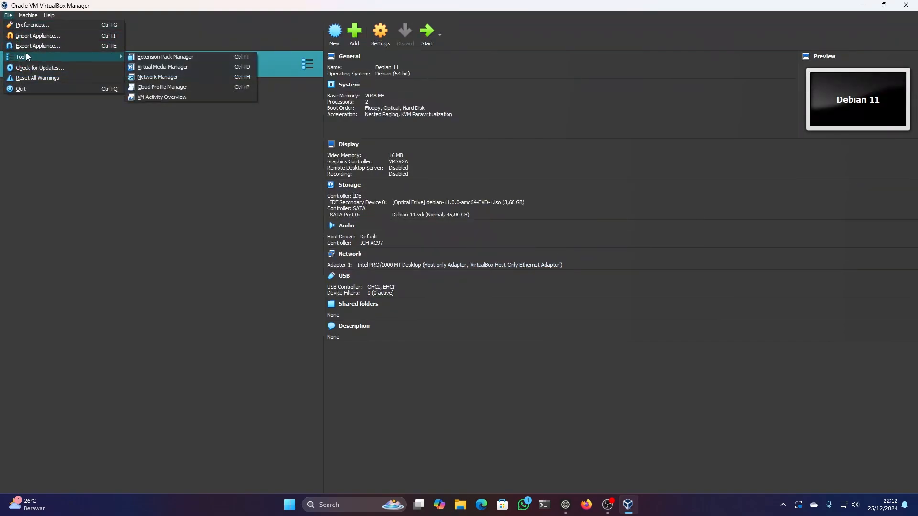
pyautogui.click(168, 77)
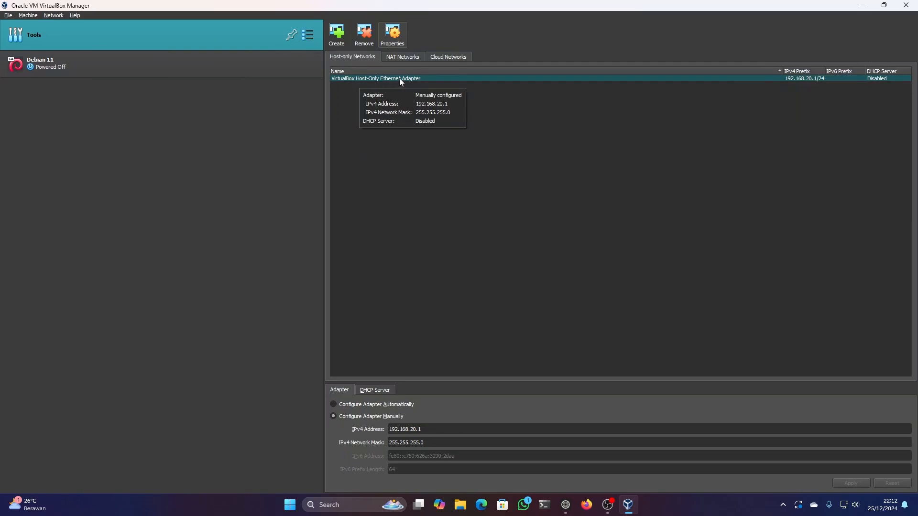
pyautogui.doubleClick(408, 430)
pyautogui.click(408, 431)
# - Start the Debian 11 virtual machine and maximize its window
pyautogui.click(254, 63)
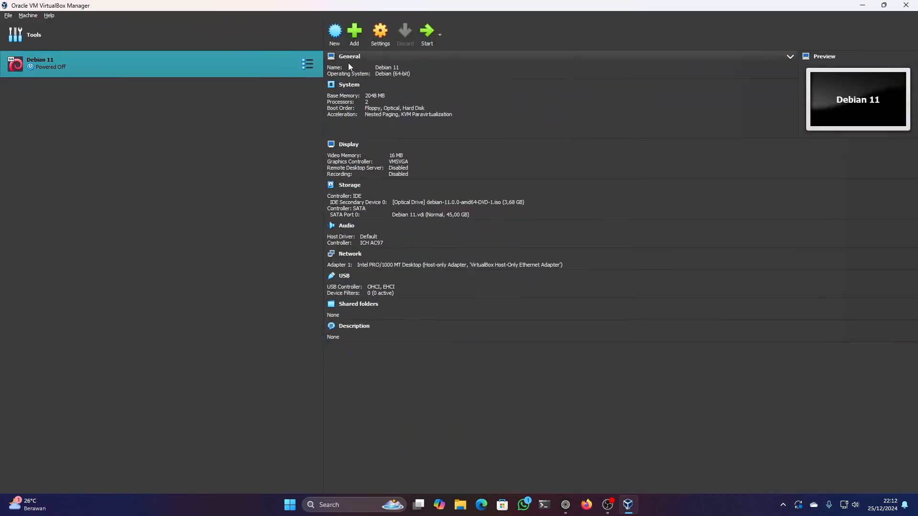
pyautogui.click(422, 42)
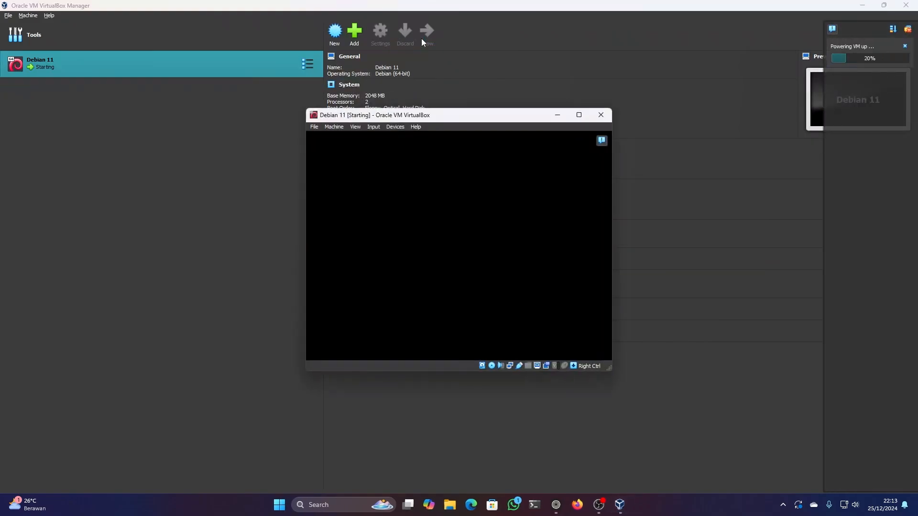
pyautogui.click(579, 116)
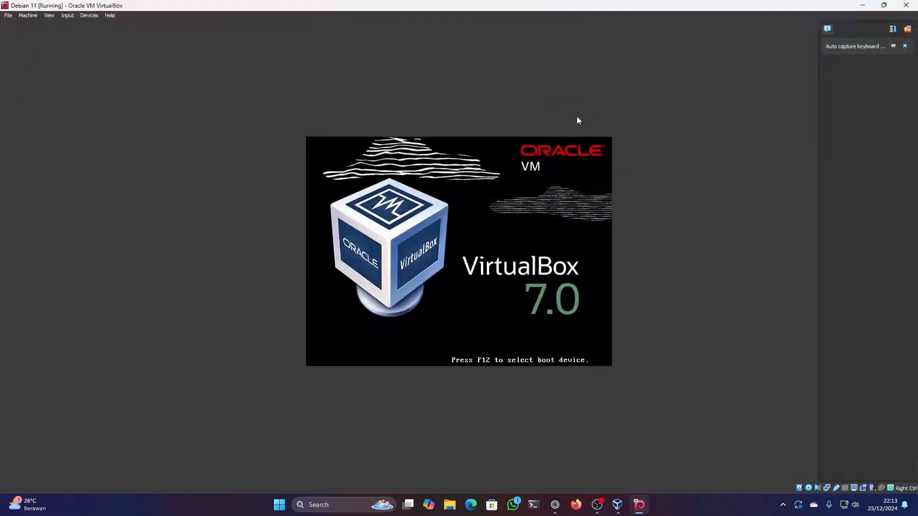
pyautogui.click(53, 18)
pyautogui.click(64, 28)
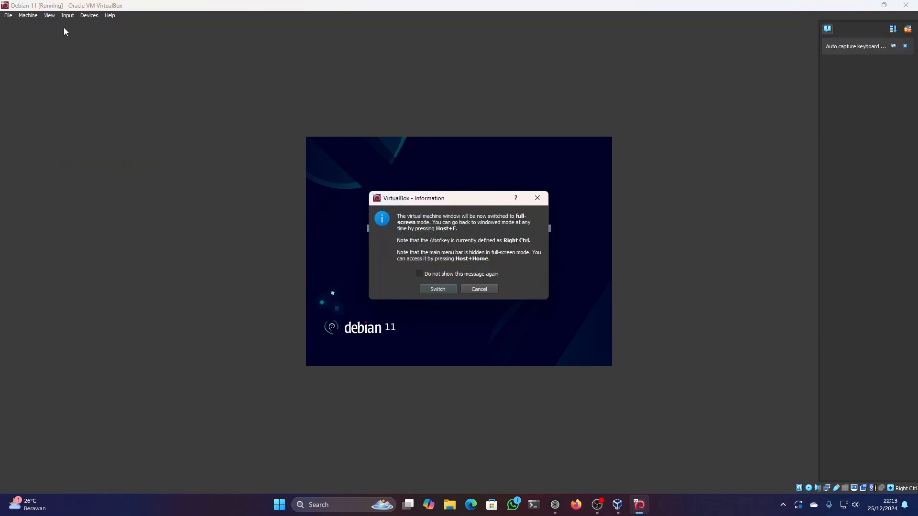
pyautogui.click(476, 289)
# - Scale the virtual machine's Virtual Screen 1 to 150%
pyautogui.click(49, 16)
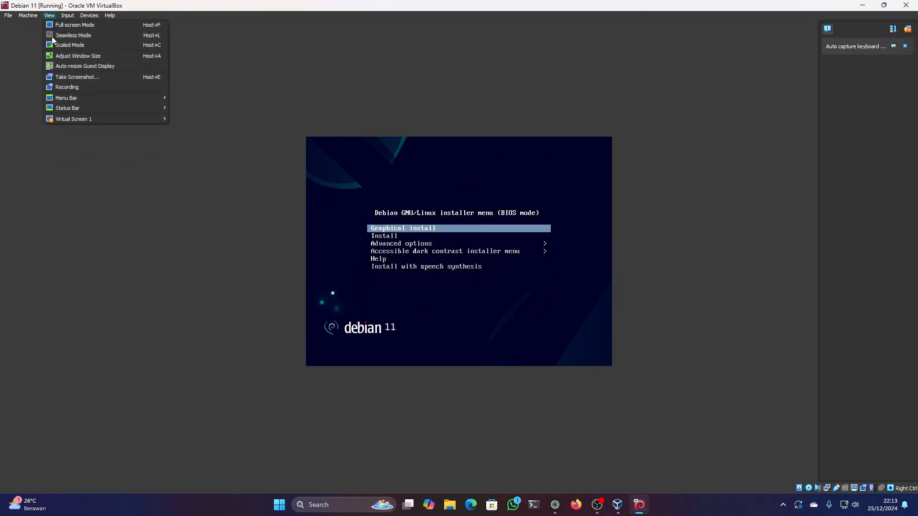
pyautogui.moveTo(76, 119)
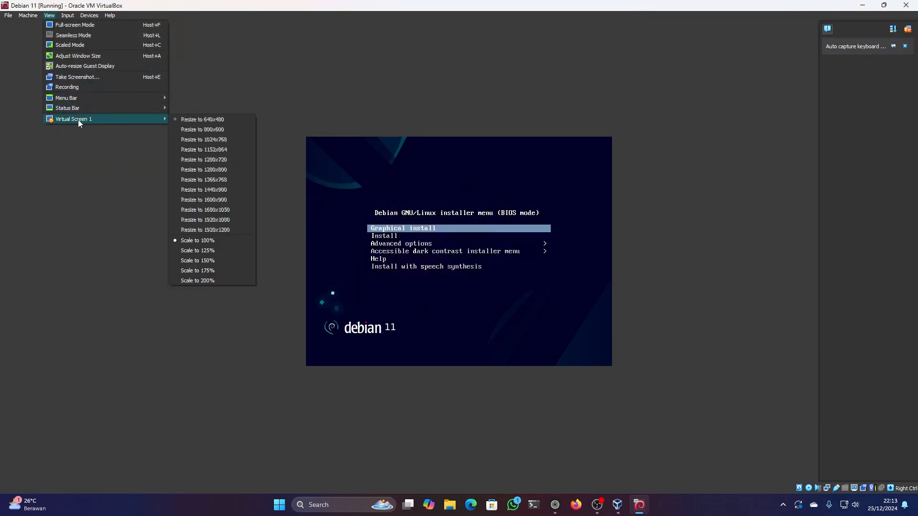
pyautogui.click(224, 262)
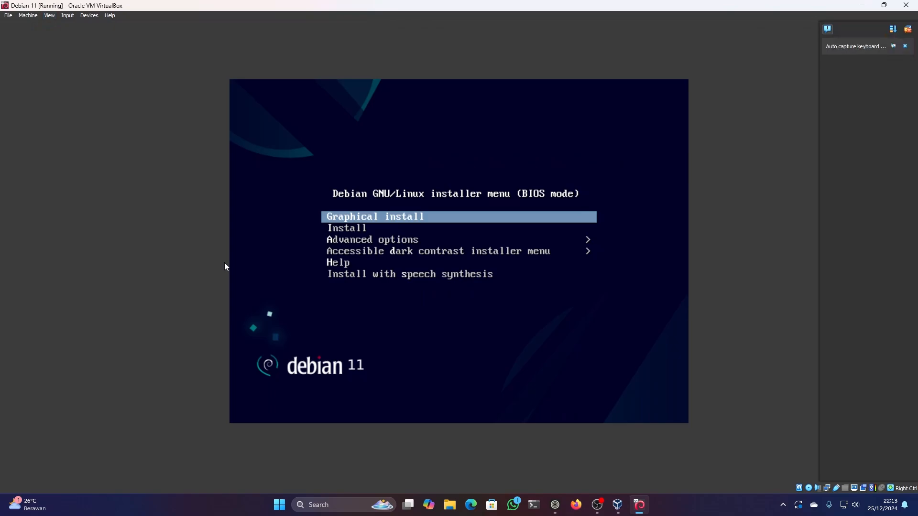
# - Launch the non-graphical Install from the Debian installer menu and accept English as the installation language
pyautogui.click(441, 296)
pyautogui.press('Down')
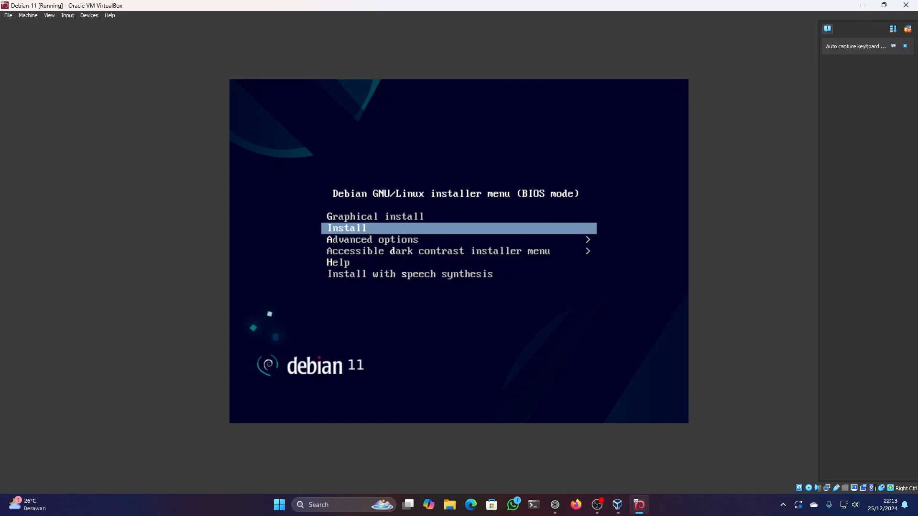
pyautogui.press('Return')
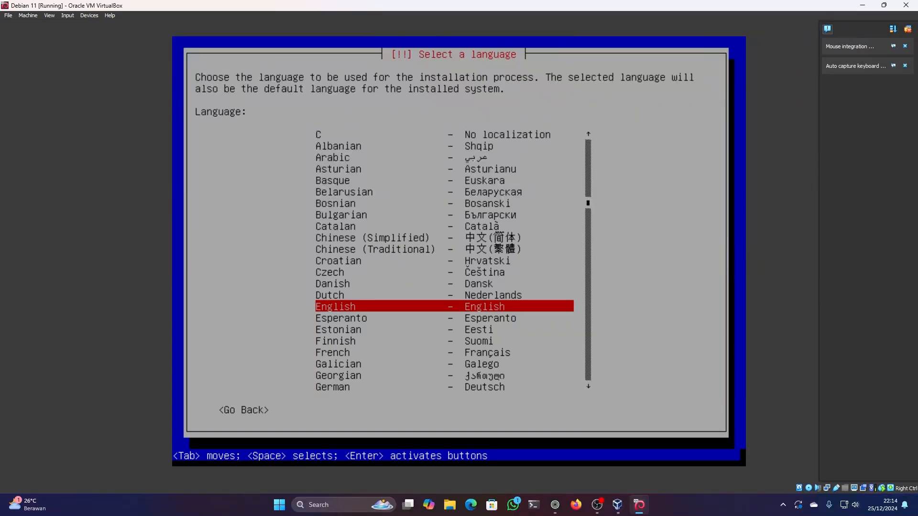
pyautogui.press('Return')
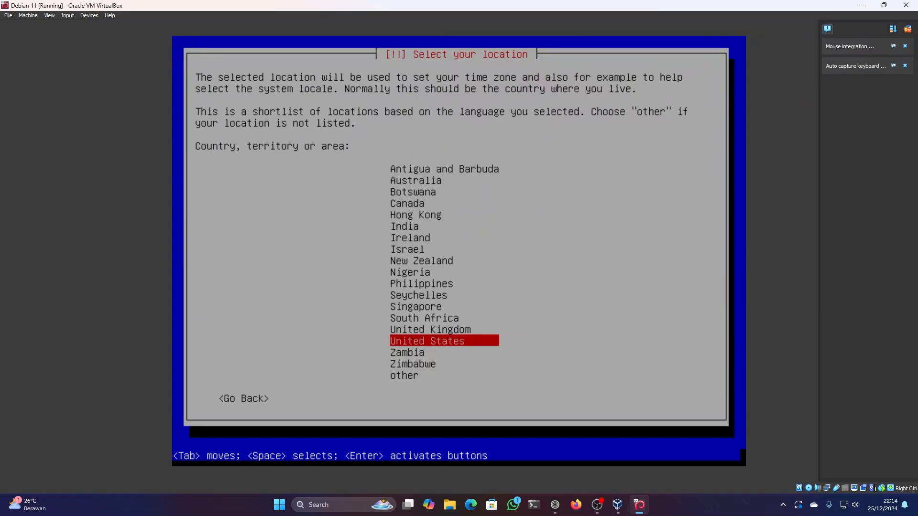
pyautogui.press('Up')
pyautogui.press('Up')
pyautogui.press('Up')
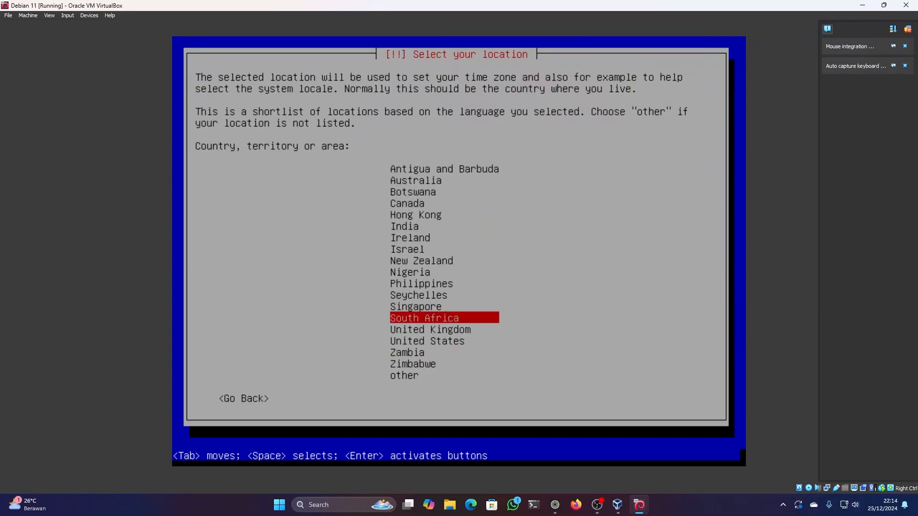
pyautogui.press('Down')
pyautogui.press('Down')
pyautogui.press('Down')
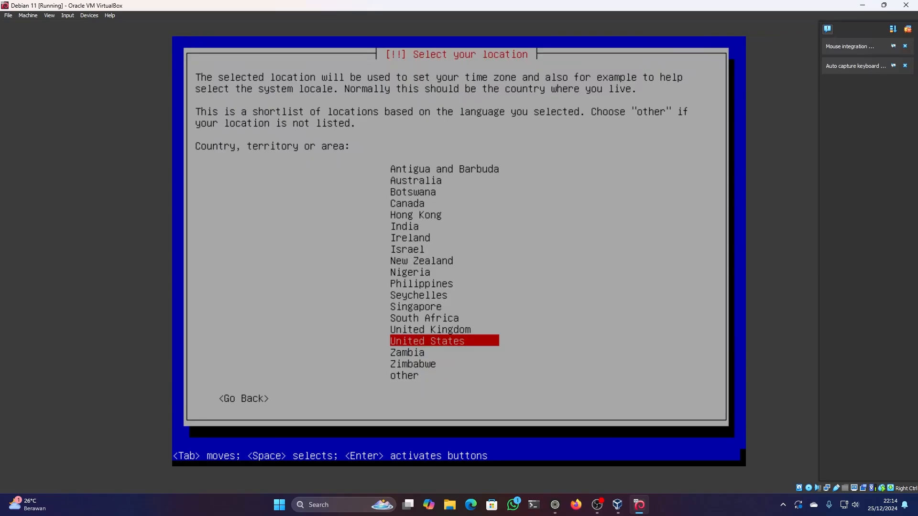
# - Set the installation location to Indonesia, reached through the other locations and the Asia region
pyautogui.press('Down')
pyautogui.press('Down')
pyautogui.press('Down')
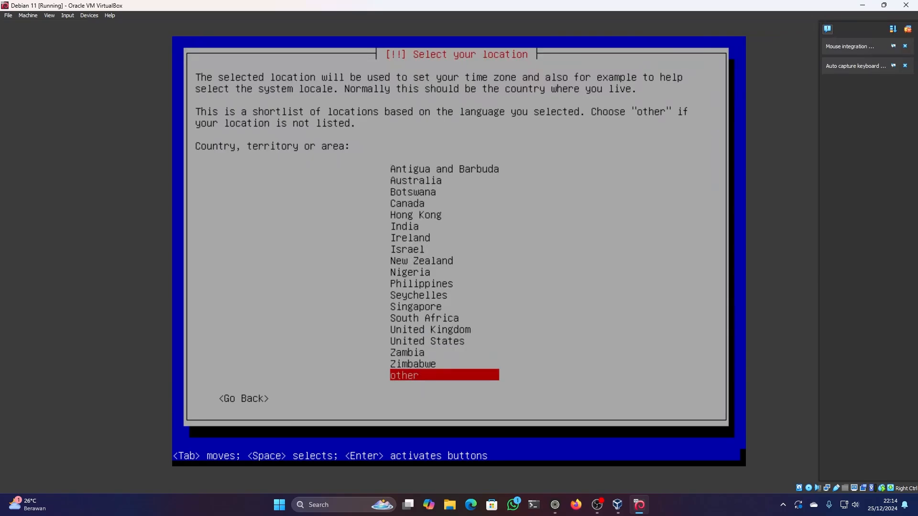
pyautogui.press('Return')
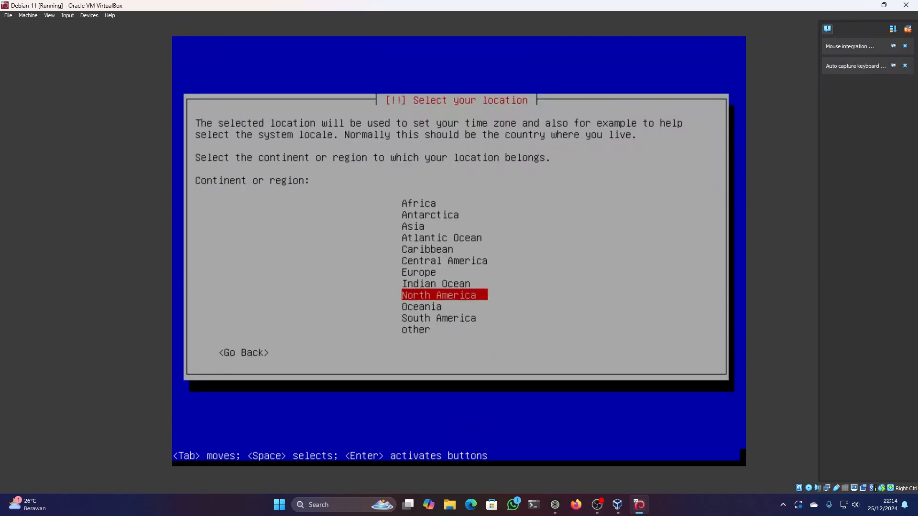
pyautogui.press('Up')
pyautogui.press('Up')
pyautogui.press('Up')
pyautogui.press('Up')
pyautogui.press('Up')
pyautogui.press('Up')
pyautogui.press('Return')
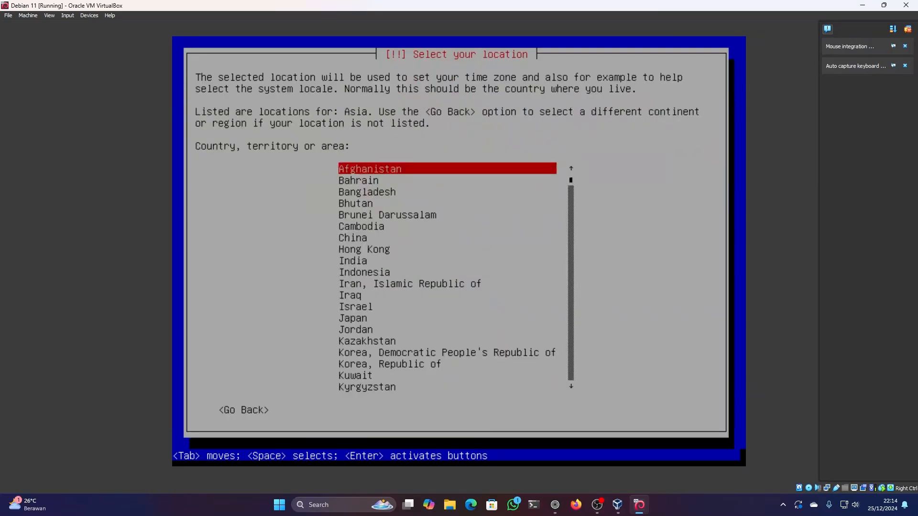
pyautogui.press('Down')
pyautogui.press('Down')
pyautogui.press('Down')
pyautogui.press('Down')
pyautogui.press('Down')
pyautogui.press('Down')
pyautogui.press('Down')
pyautogui.press('Down')
pyautogui.press('Down')
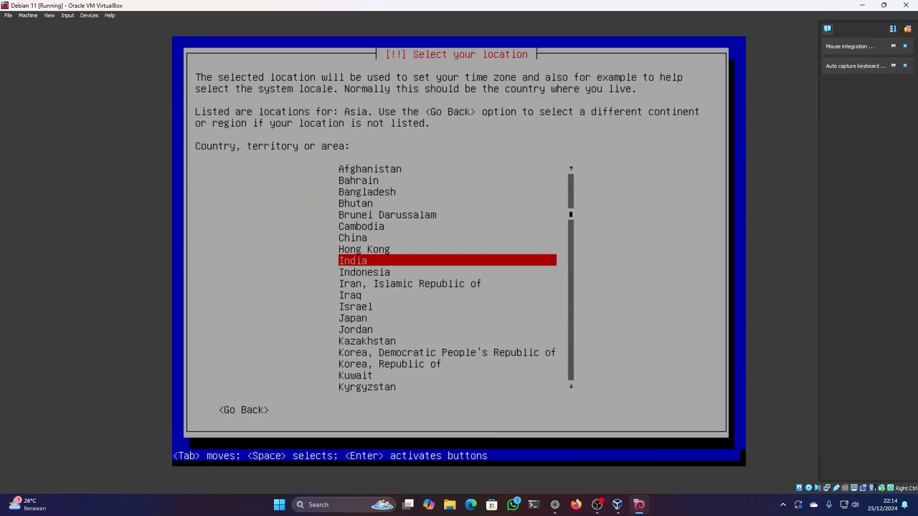
pyautogui.press('Return')
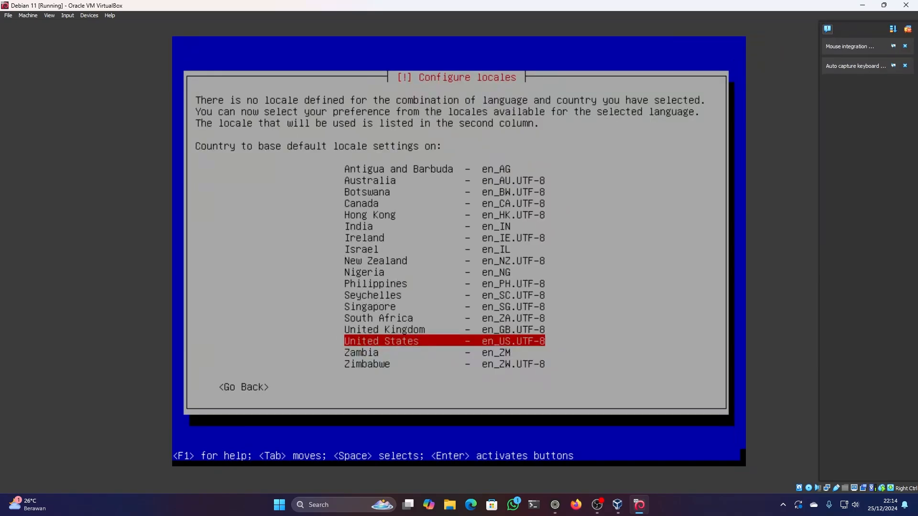
# - Accept United States (en_US.UTF-8) as the default locale and American English as the keymap
pyautogui.press('Return')
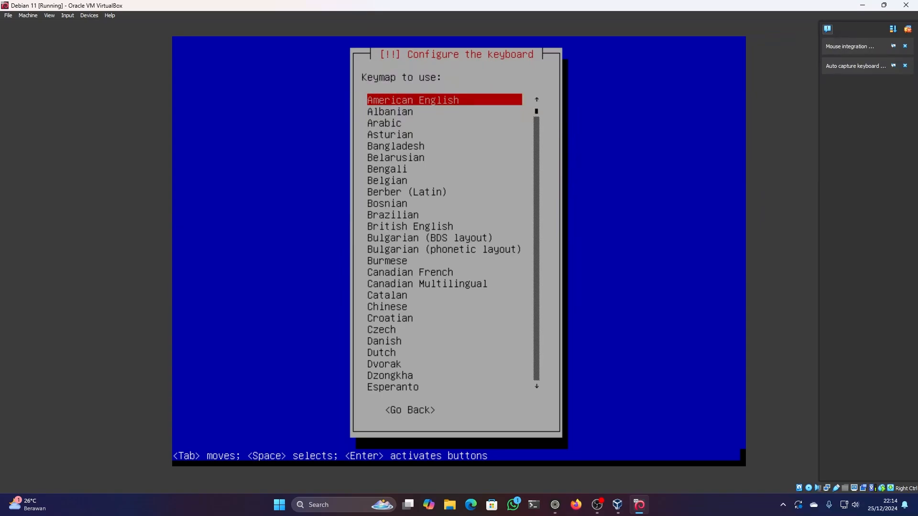
pyautogui.press('Return')
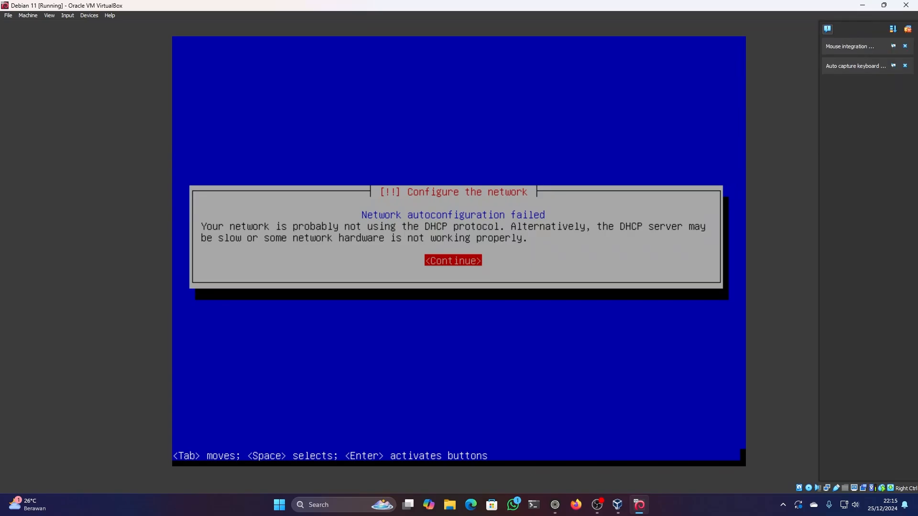
# - Acknowledge the network autoconfiguration failure and choose not to configure the network at this time
pyautogui.press('Return')
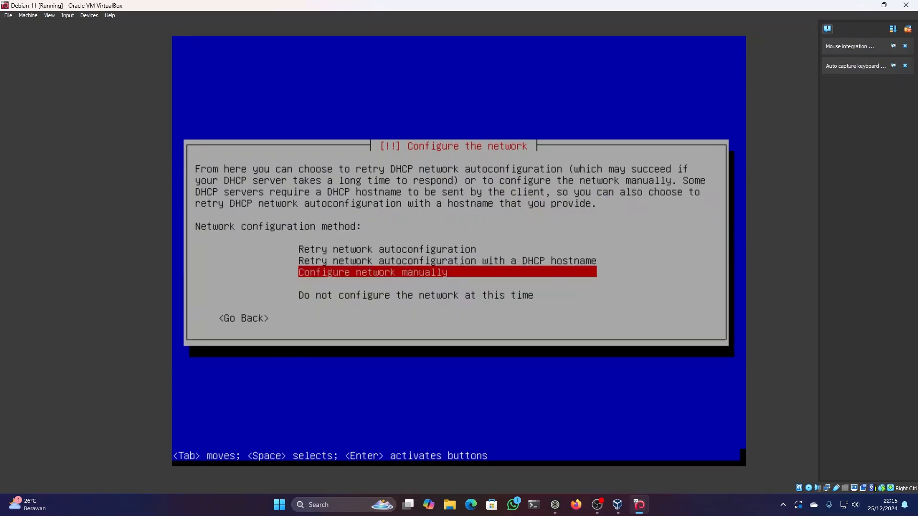
pyautogui.press('Down')
pyautogui.press('Down')
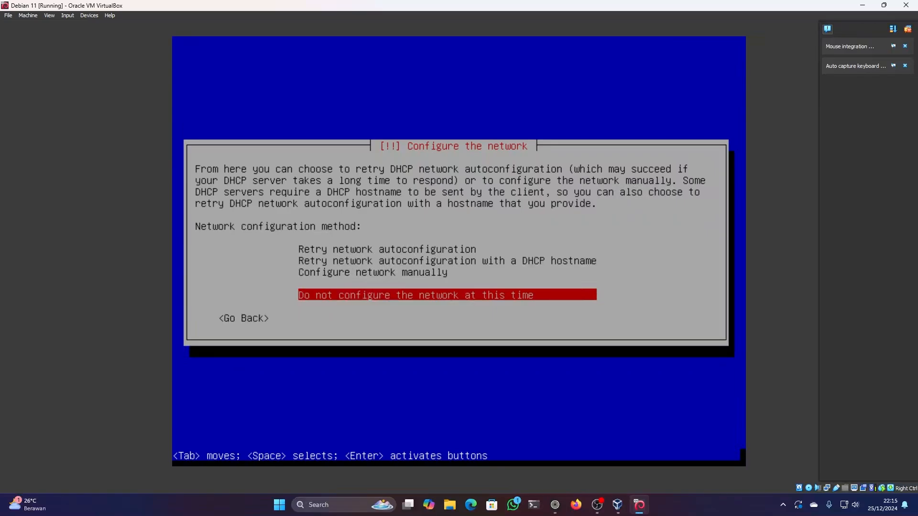
pyautogui.press('Return')
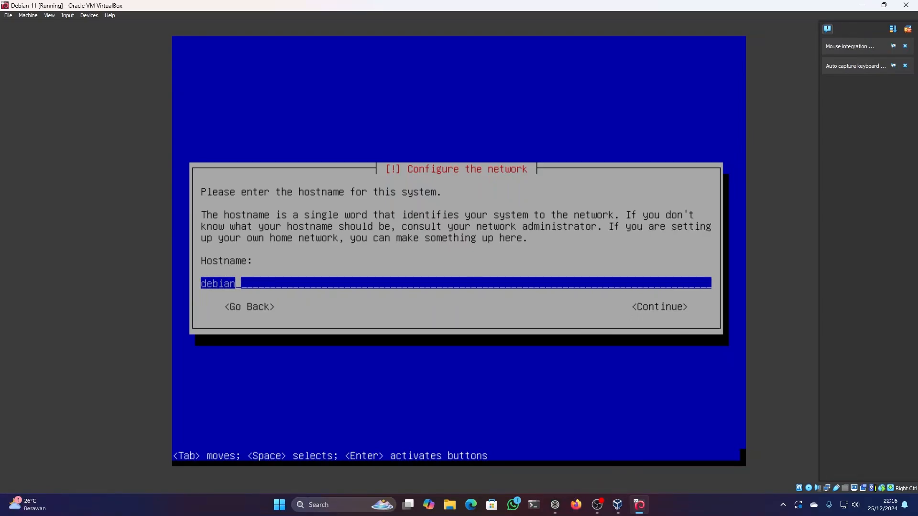
# - Set the system's hostname to "debian-" followed by the account holder's name
pyautogui.press('BackSpace')
pyautogui.press('BackSpace')
pyautogui.press('BackSpace')
pyautogui.press('BackSpace')
pyautogui.press('BackSpace')
pyautogui.press('BackSpace')
pyautogui.write('debian-abdyllaan')
pyautogui.press('Return')
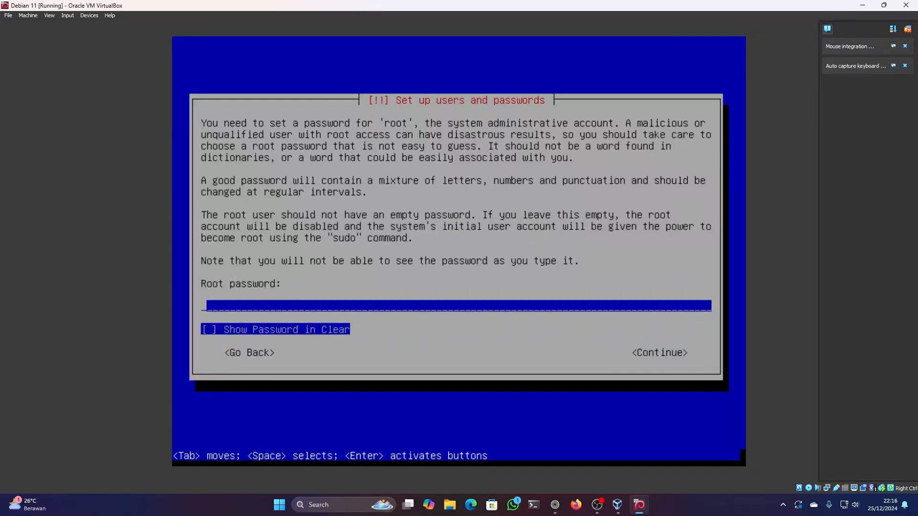
# - Enter the root password and repeat it for verification
pyautogui.write('*********')
pyautogui.press('Return')
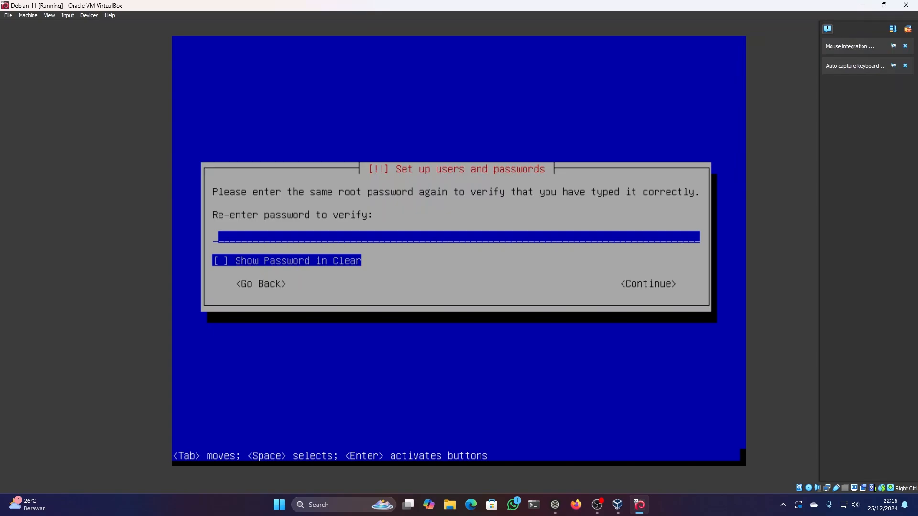
pyautogui.write('*****')
pyautogui.press('Return')
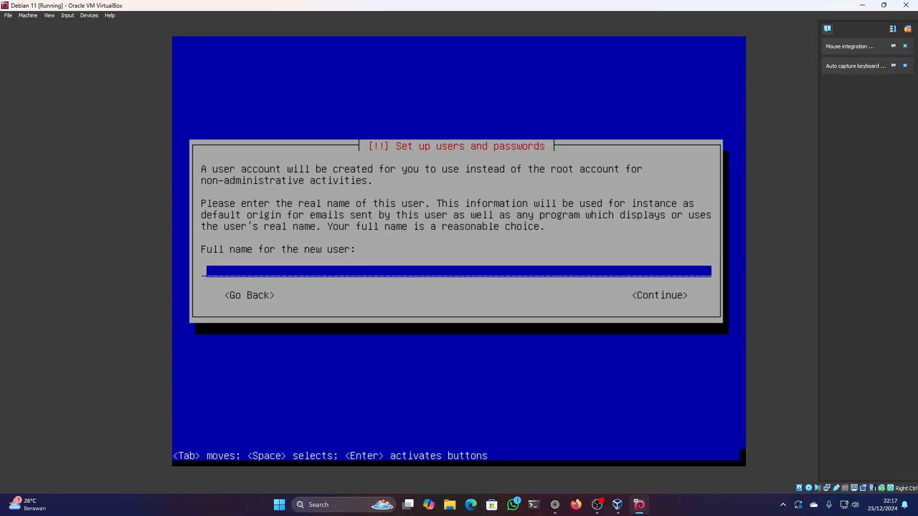
# - Enter the new user's full name and accept the suggested username for the account
pyautogui.write('abdyllaan')
pyautogui.press('Return')
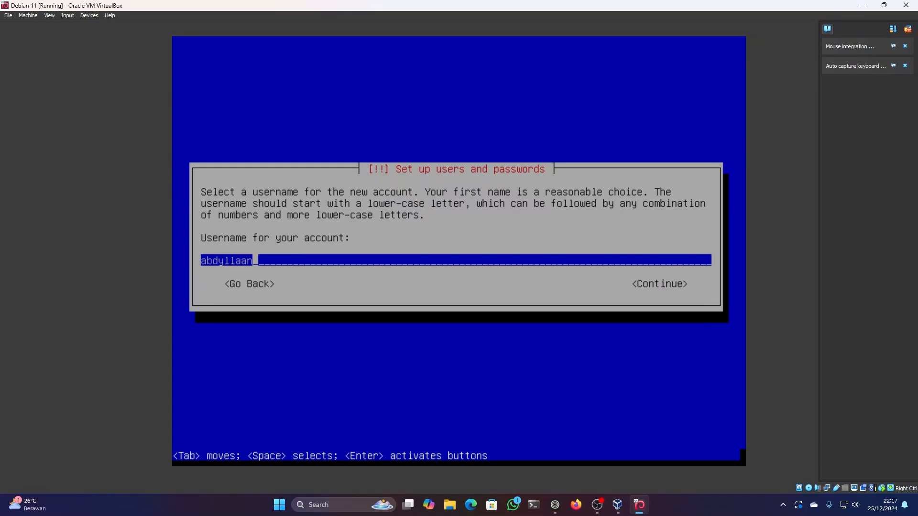
pyautogui.press('Return')
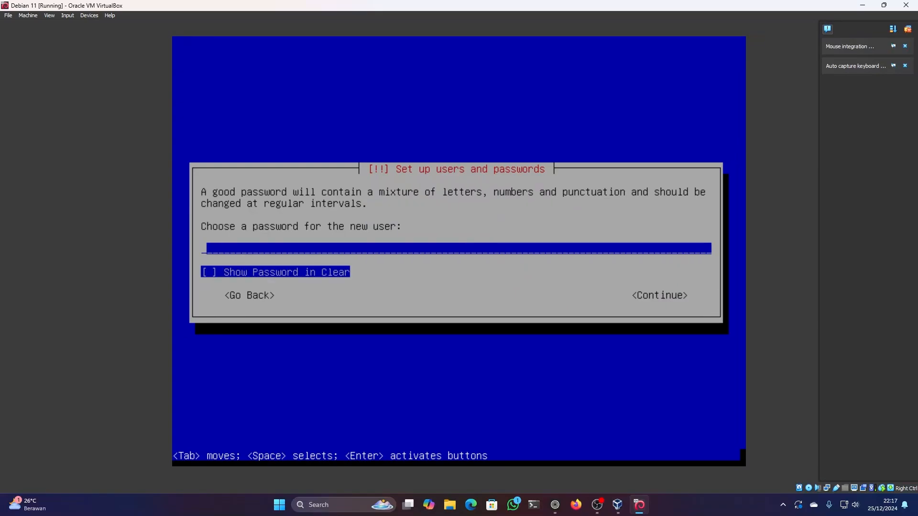
# - Enter the new user account's password and repeat it for verification
pyautogui.write('*****')
pyautogui.press('Return')
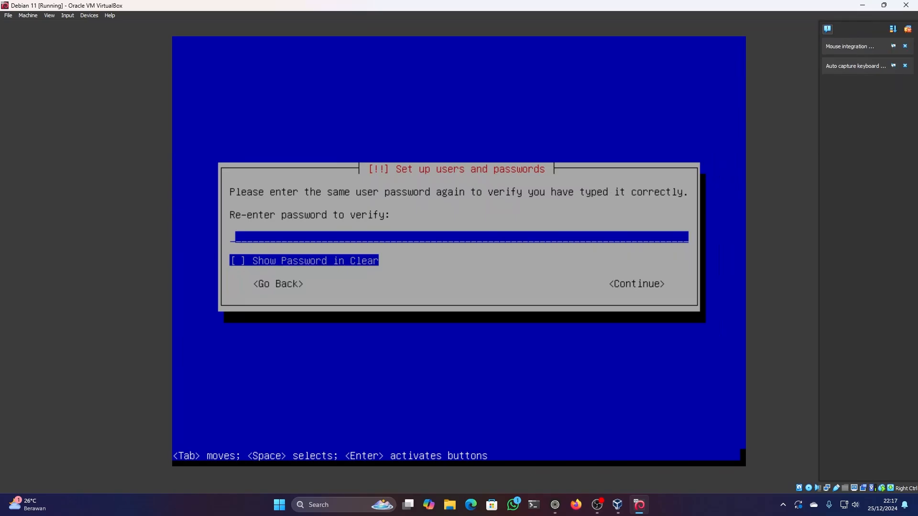
pyautogui.write('*********')
pyautogui.press('Return')
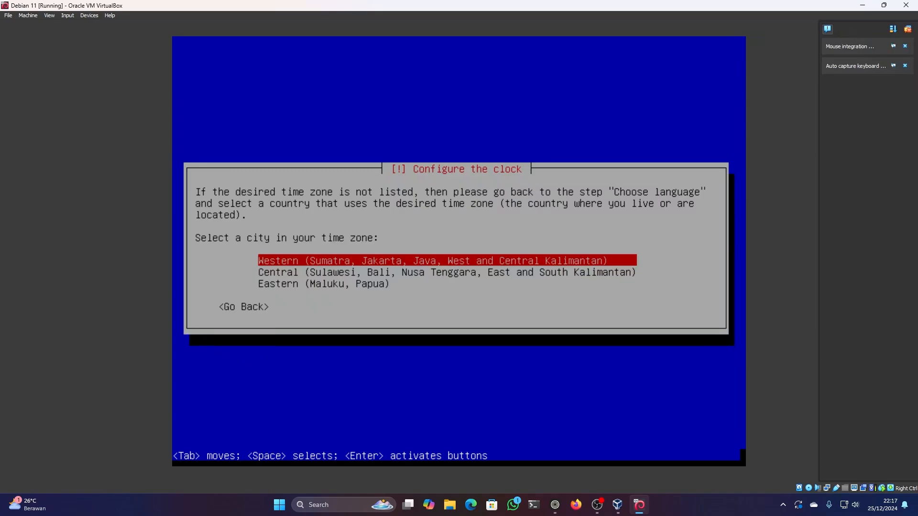
# - Set the time zone to Western (Sumatra, Jakarta, Java, West and Central Kalimantan) and choose the Manual partitioning method
pyautogui.press('Return')
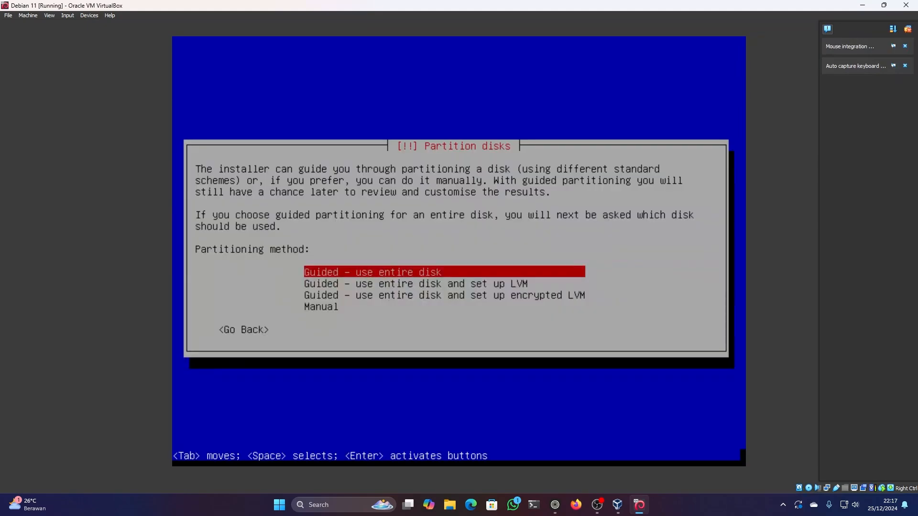
pyautogui.press('Down')
pyautogui.press('Down')
pyautogui.press('Up')
pyautogui.press('Up')
pyautogui.press('Down')
pyautogui.press('Down')
pyautogui.press('Down')
pyautogui.press('Up')
pyautogui.press('Up')
pyautogui.press('Up')
pyautogui.press('Down')
pyautogui.press('Down')
pyautogui.press('Down')
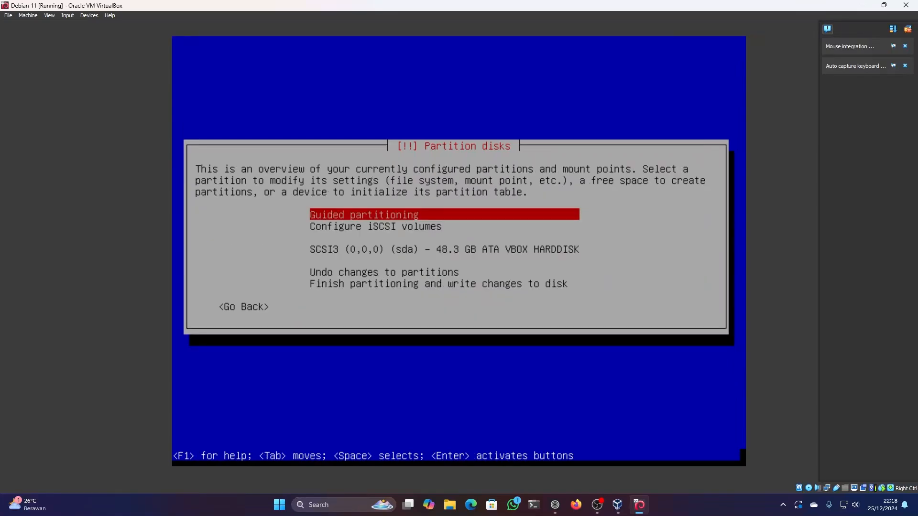
# - Create a new empty partition table on the SCSI3 (sda) VBOX HARDDISK
pyautogui.press('Down')
pyautogui.press('Down')
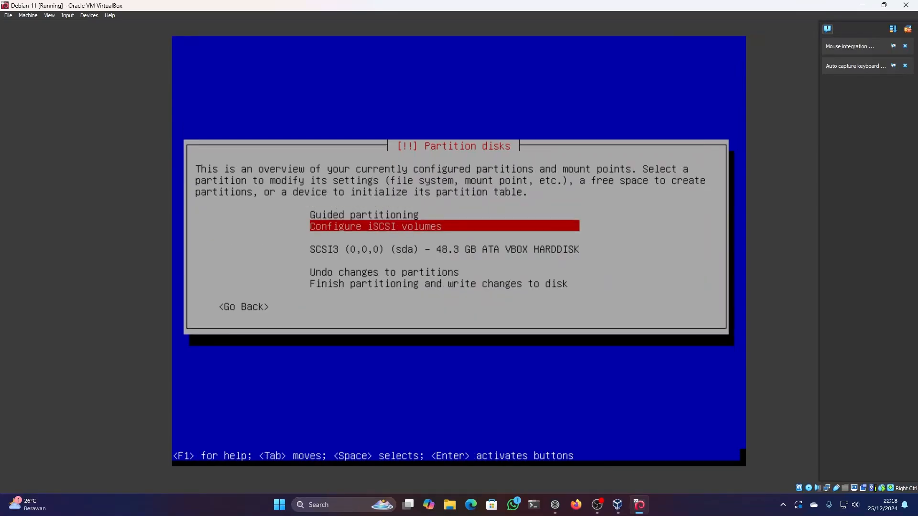
pyautogui.press('Down')
pyautogui.press('Up')
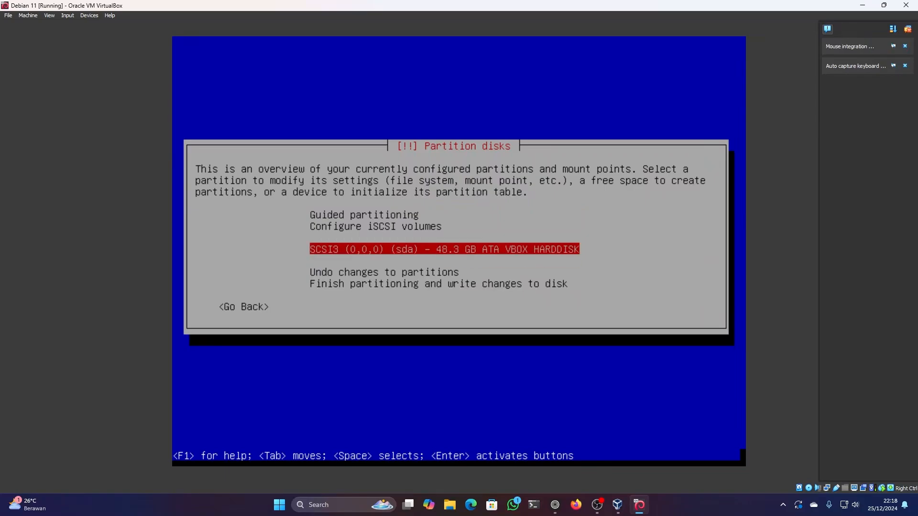
pyautogui.press('Down')
pyautogui.press('Up')
pyautogui.press('Down')
pyautogui.press('Up')
pyautogui.press('Return')
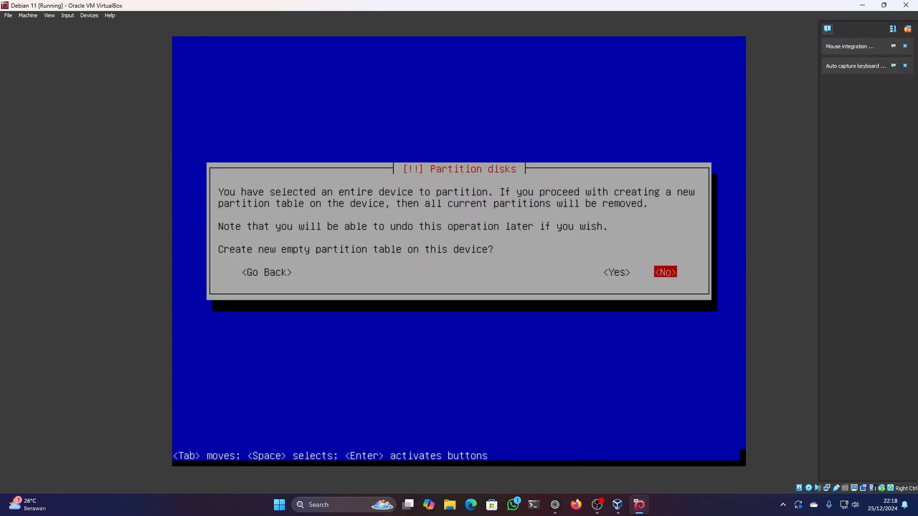
pyautogui.press('Left')
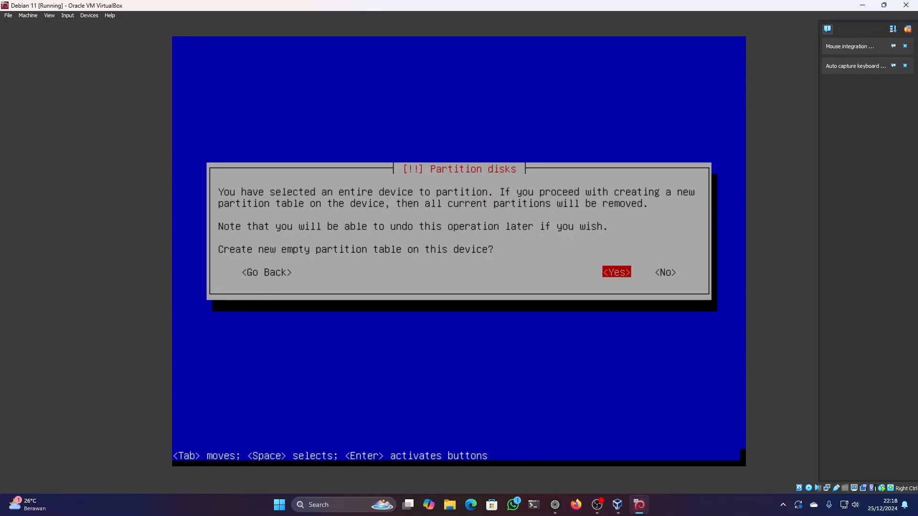
pyautogui.press('Return')
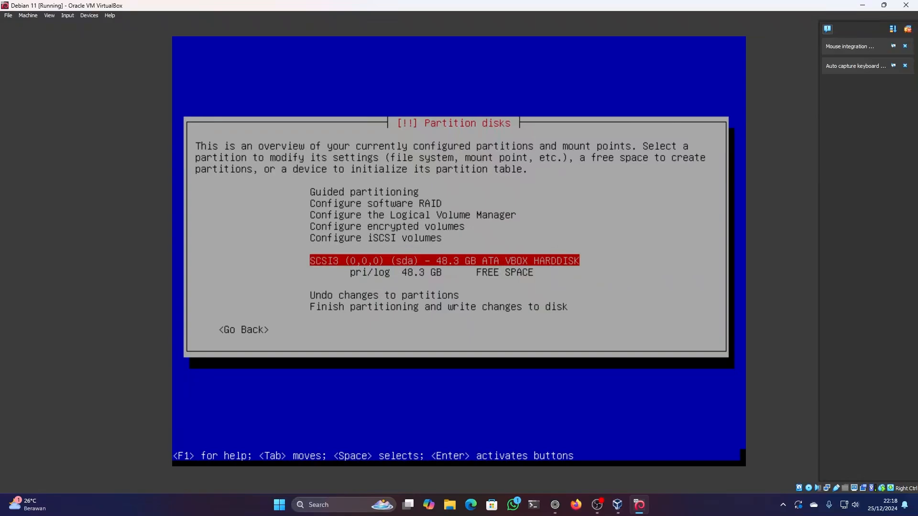
# - Create a new partition in the disk's free space with a size of 2 GB
pyautogui.press('Down')
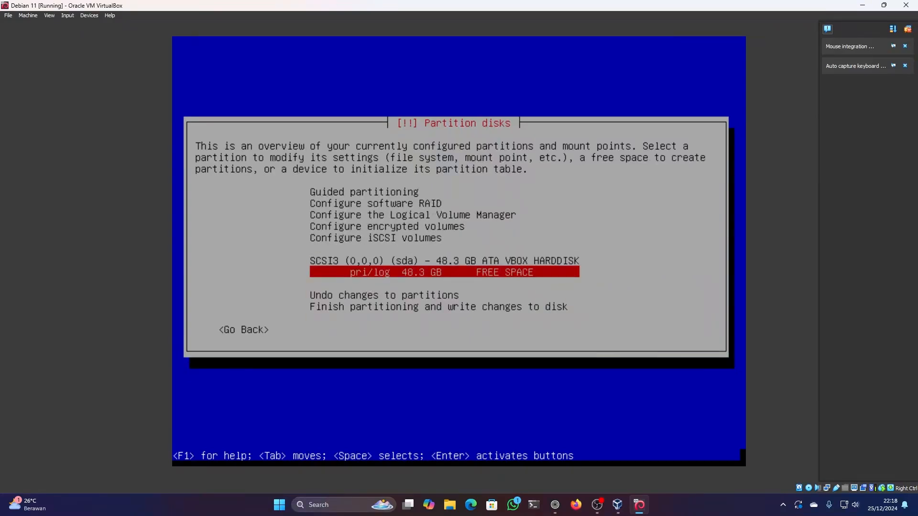
pyautogui.press('Up')
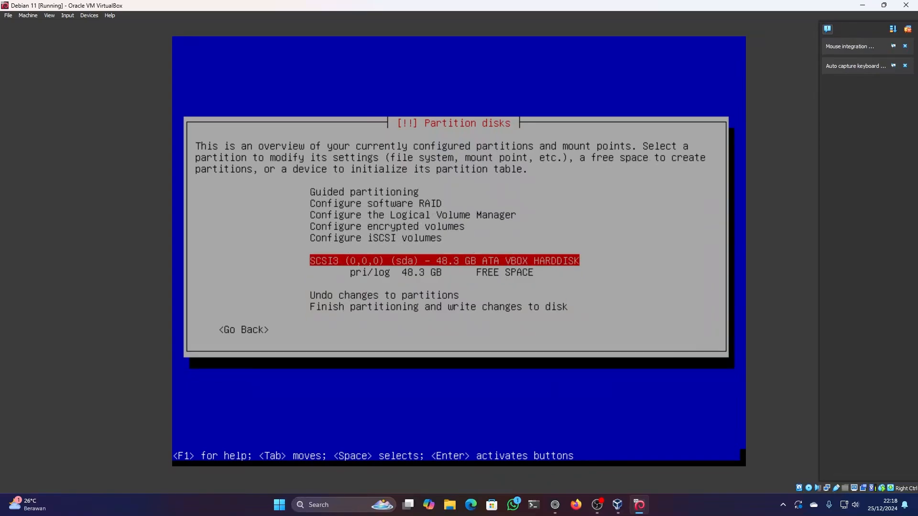
pyautogui.press('Down')
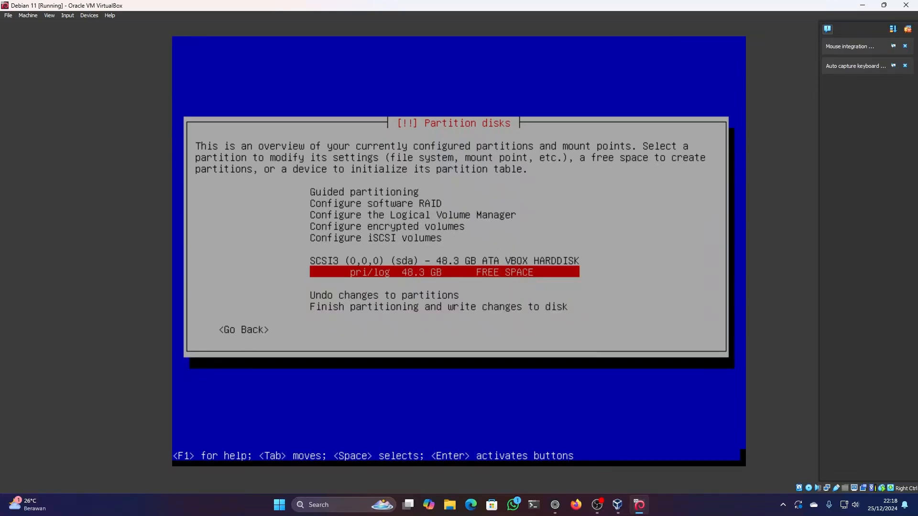
pyautogui.press('Return')
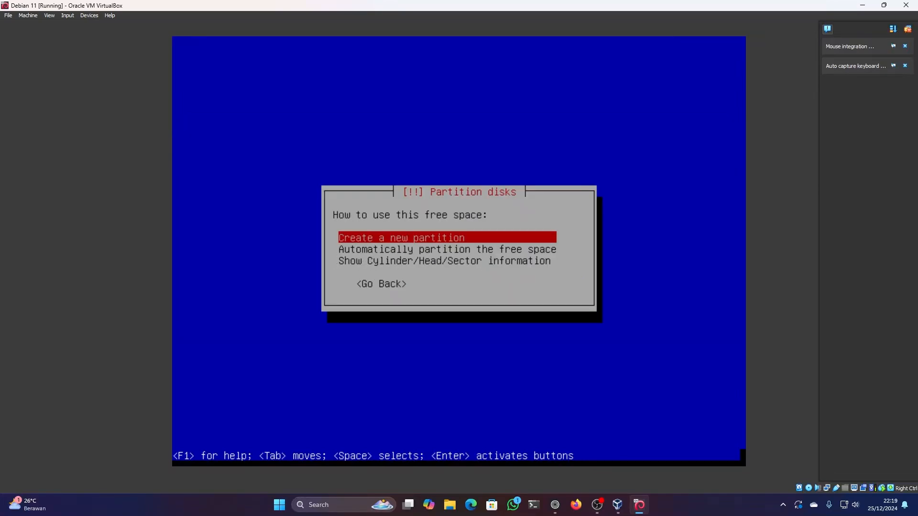
pyautogui.press('Return')
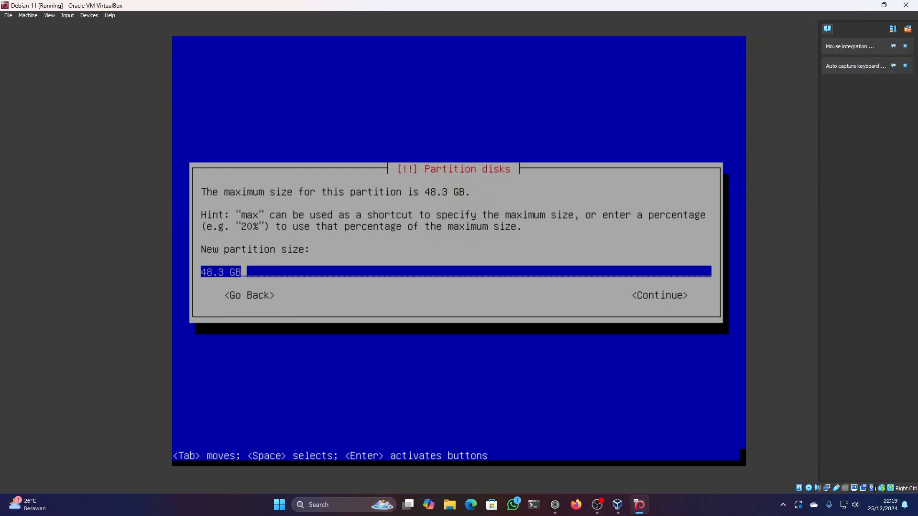
pyautogui.press('BackSpace')
pyautogui.press('BackSpace')
pyautogui.press('BackSpace')
pyautogui.press('BackSpace')
pyautogui.press('BackSpace')
pyautogui.press('BackSpace')
pyautogui.press('BackSpace')
pyautogui.write('2 GB')
pyautogui.press('Tab')
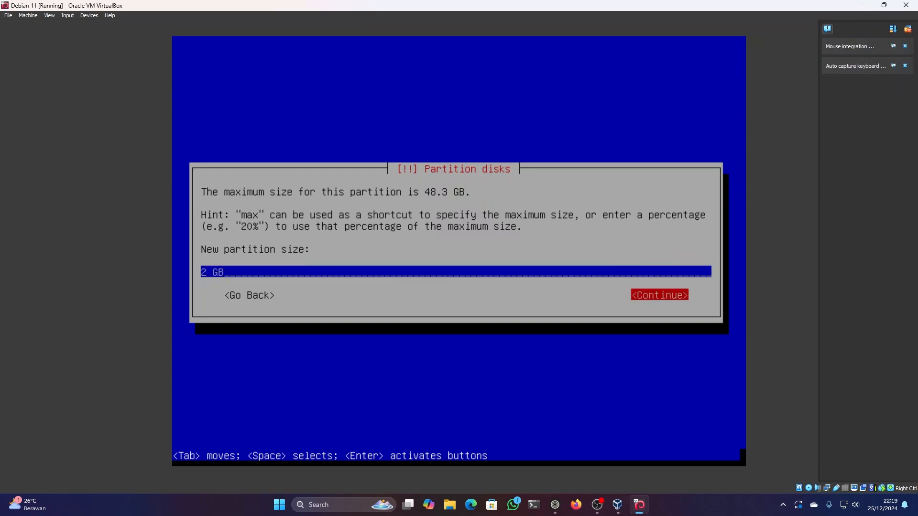
pyautogui.press('Return')
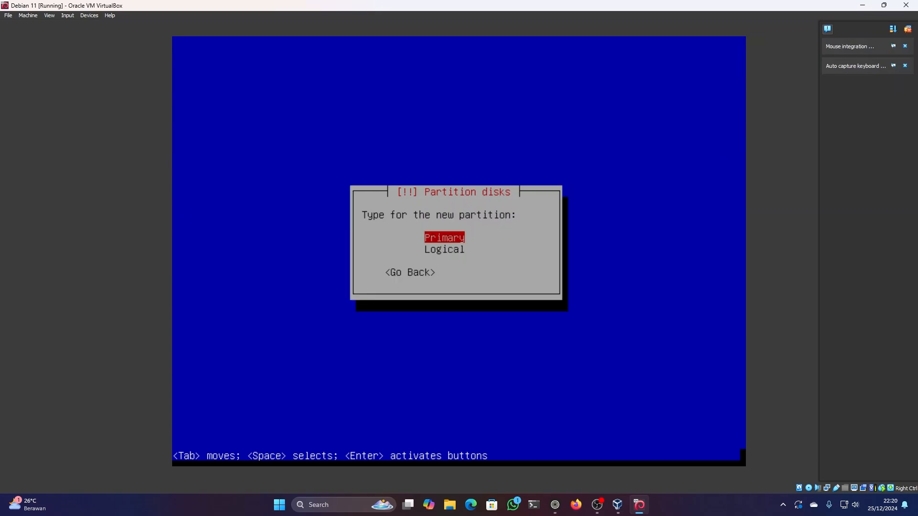
# - Make the new partition Logical and place it at the beginning of the available space
pyautogui.press('Down')
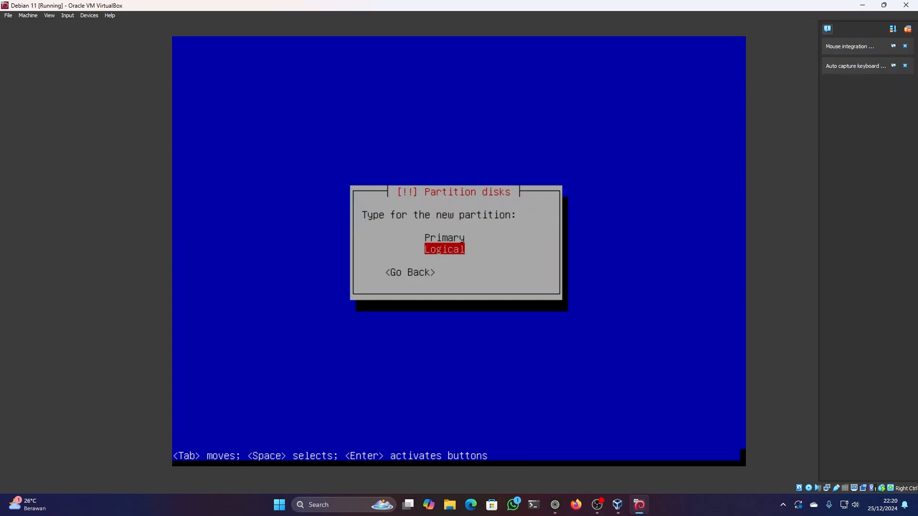
pyautogui.press('Up')
pyautogui.press('Down')
pyautogui.press('Up')
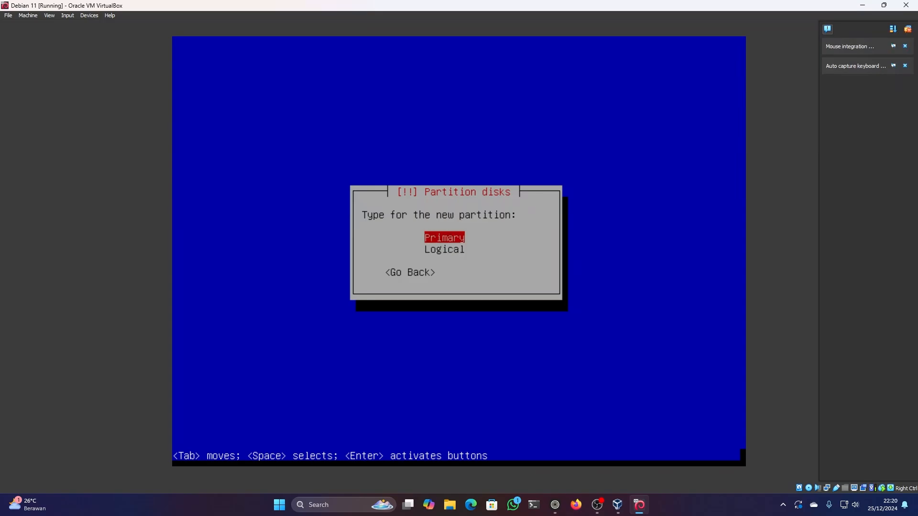
pyautogui.press('Down')
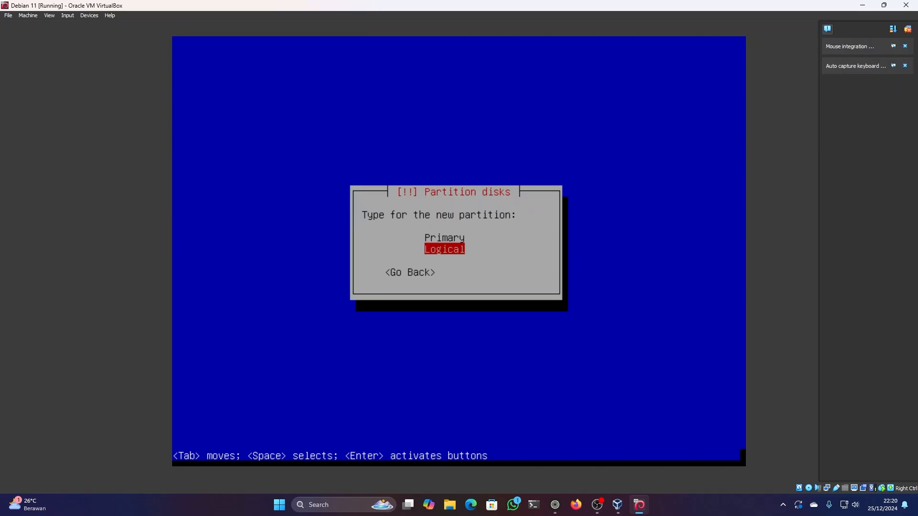
pyautogui.press('Return')
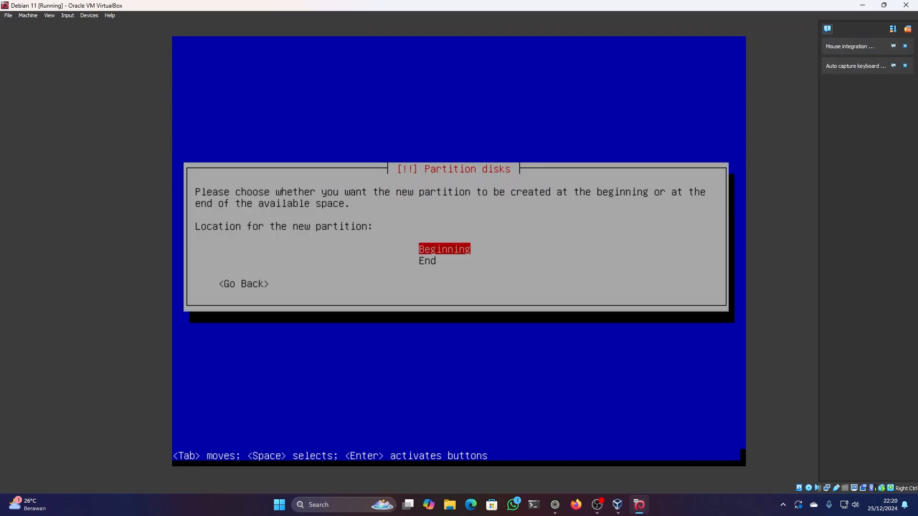
pyautogui.press('Return')
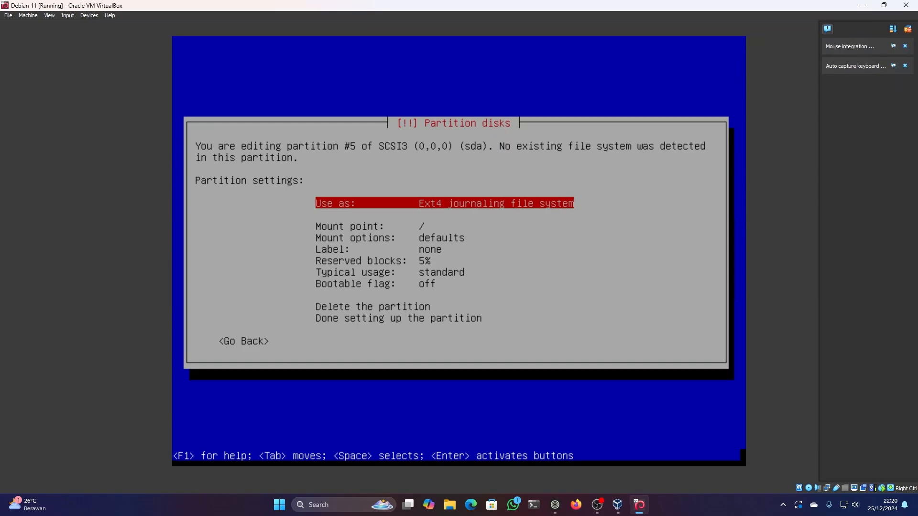
# - Set partition #5 to be used as swap area and finish setting up the partition
pyautogui.press('Down')
pyautogui.press('Up')
pyautogui.press('Return')
pyautogui.press('Down')
pyautogui.press('Down')
pyautogui.press('Down')
pyautogui.press('Down')
pyautogui.press('Down')
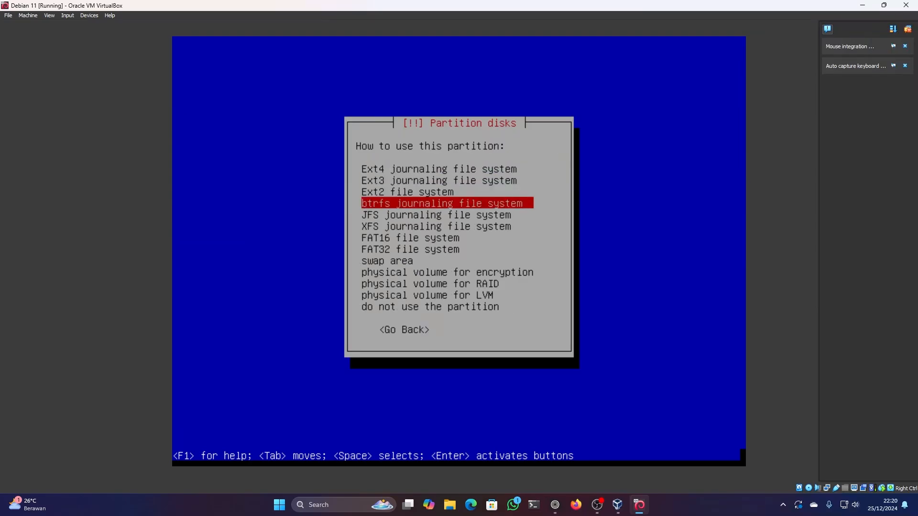
pyautogui.press('Down')
pyautogui.press('Down')
pyautogui.press('Down')
pyautogui.press('Return')
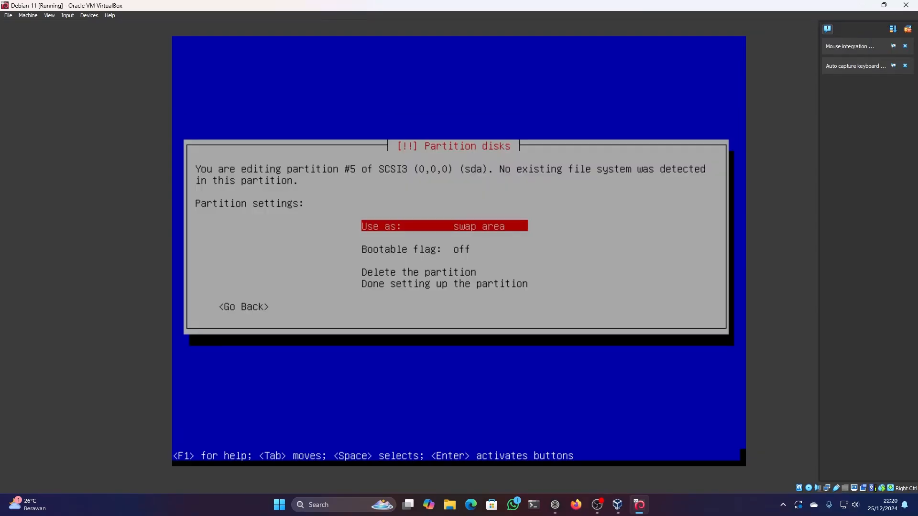
pyautogui.press('Return')
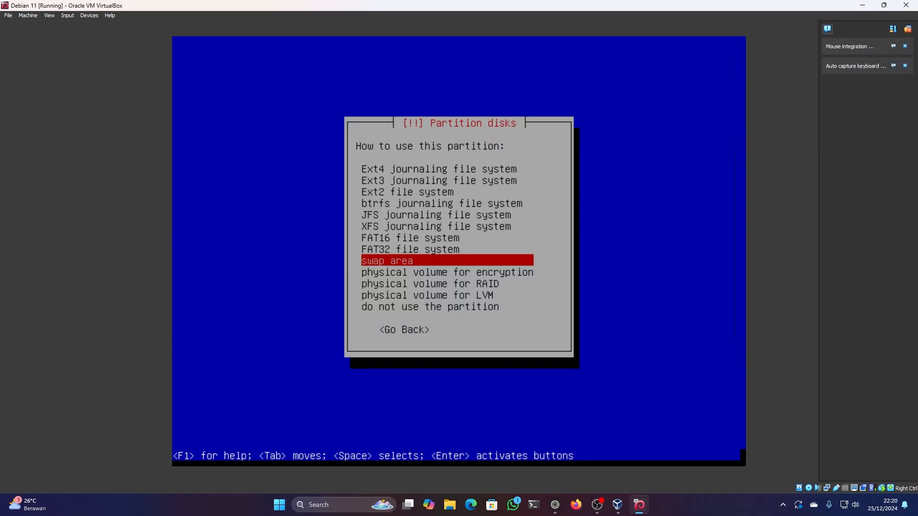
pyautogui.press('Return')
pyautogui.press('Down')
pyautogui.press('Down')
pyautogui.press('Down')
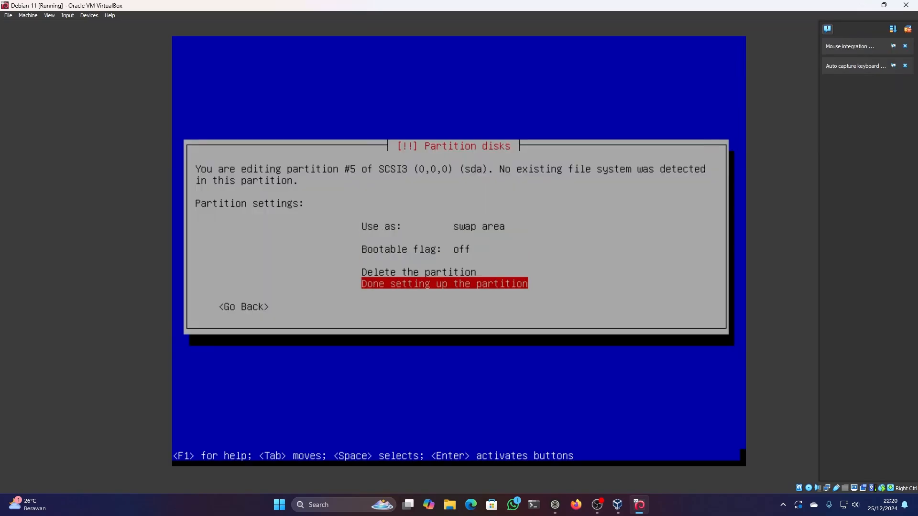
pyautogui.press('Return')
# - Create a 35 GB primary partition at the beginning of the disk's remaining free space
pyautogui.press('Down')
pyautogui.press('Up')
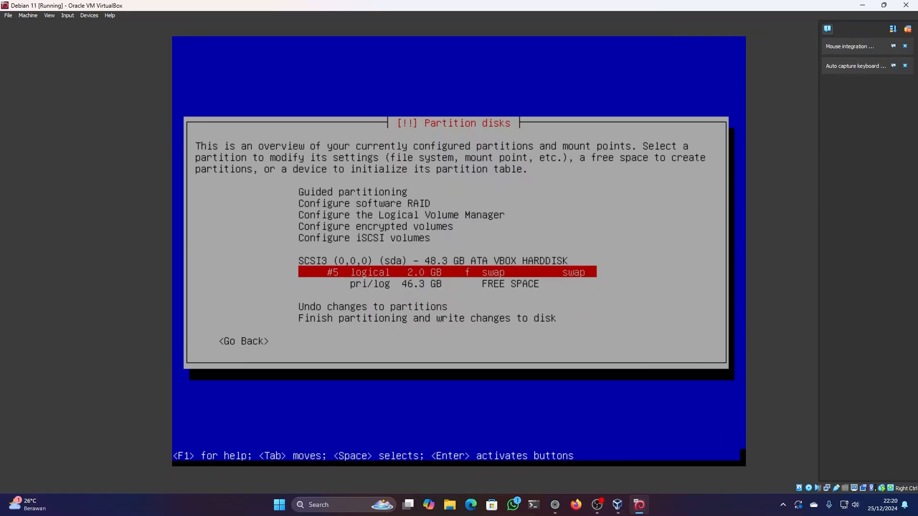
pyautogui.press('Down')
pyautogui.press('Up')
pyautogui.press('Down')
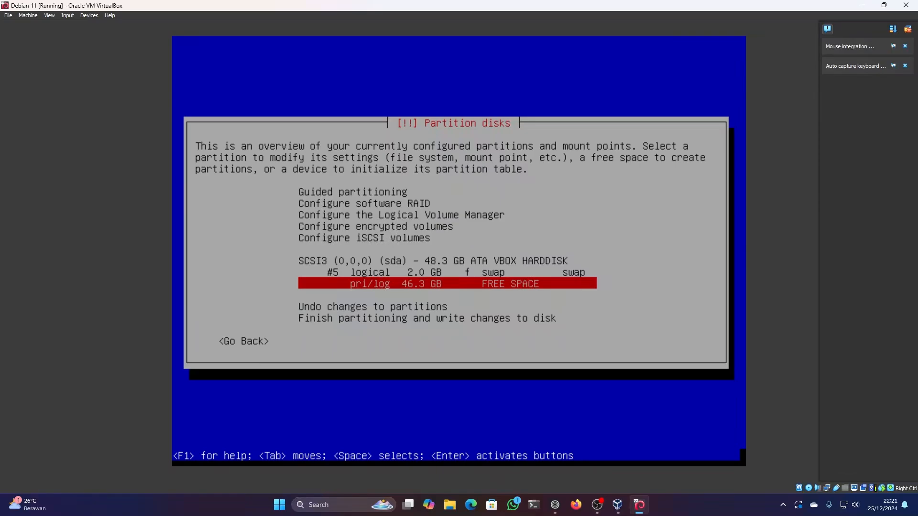
pyautogui.press('Down')
pyautogui.press('Up')
pyautogui.press('Return')
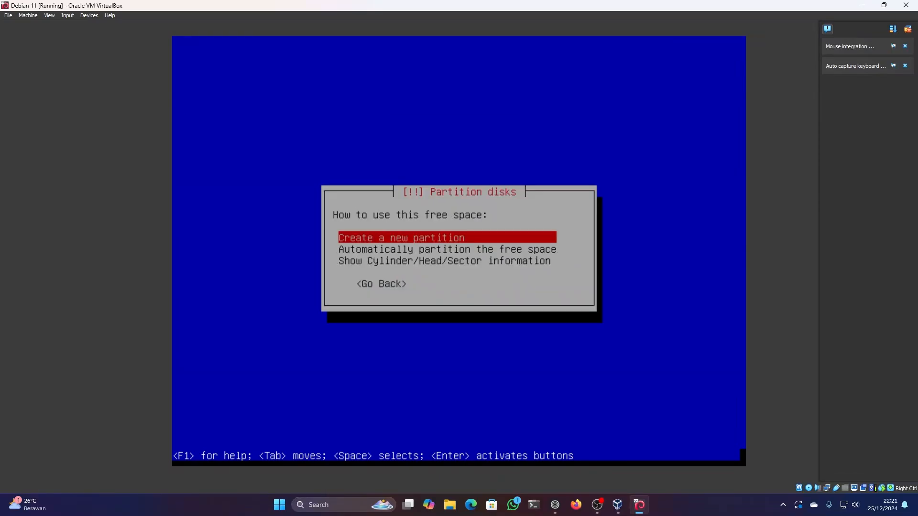
pyautogui.press('Return')
pyautogui.press('Left')
pyautogui.press('Left')
pyautogui.press('Left')
pyautogui.press('Left')
pyautogui.press('Left')
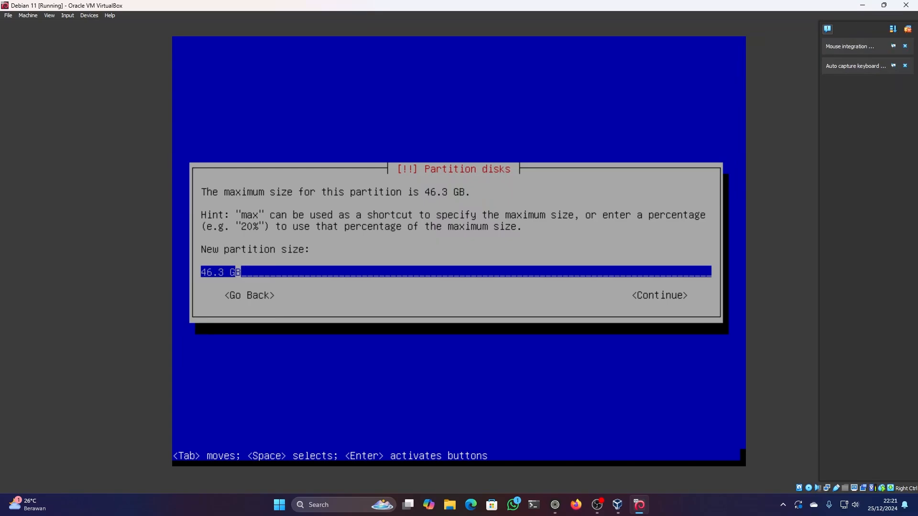
pyautogui.press('Delete')
pyautogui.press('Delete')
pyautogui.press('BackSpace')
pyautogui.press('BackSpace')
pyautogui.write('35')
pyautogui.press('Tab')
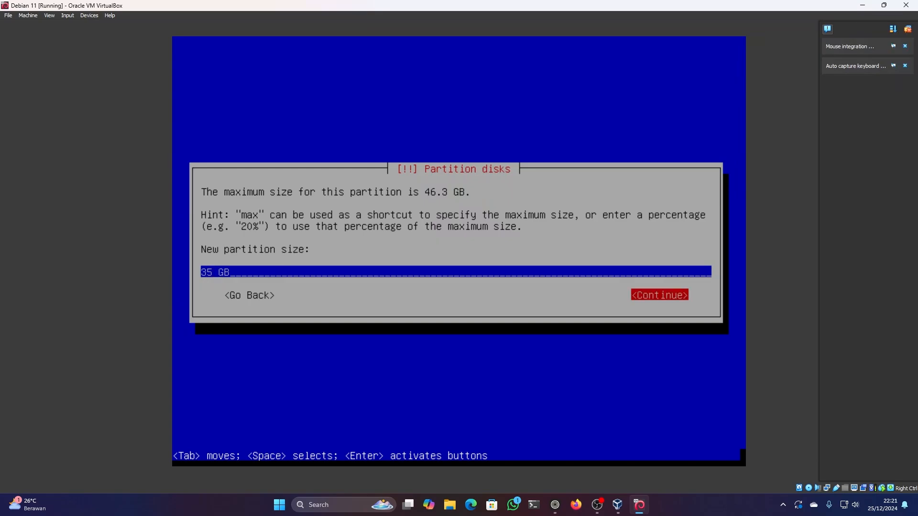
pyautogui.press('Return')
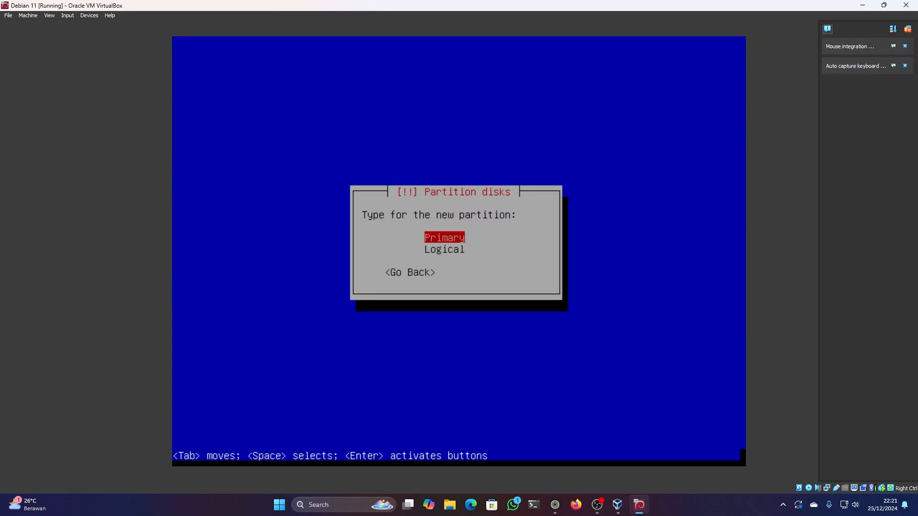
pyautogui.press('Return')
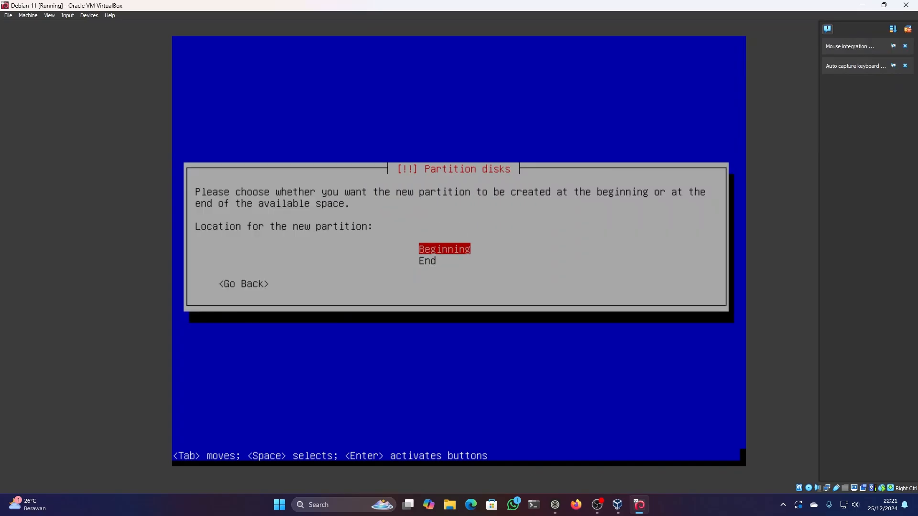
pyautogui.press('Return')
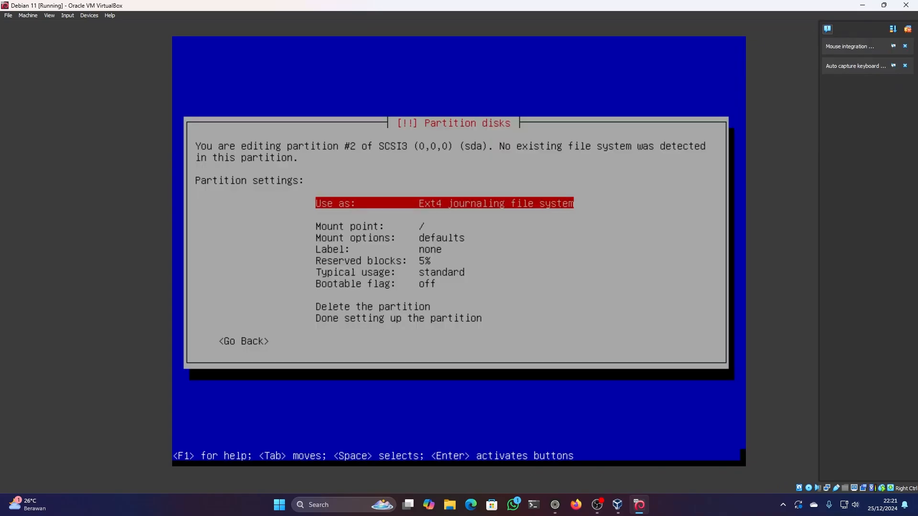
# - Set the mount point of partition #2 to / (the root file system) and finish setting up the partition
pyautogui.press('Down')
pyautogui.press('Up')
pyautogui.press('Down')
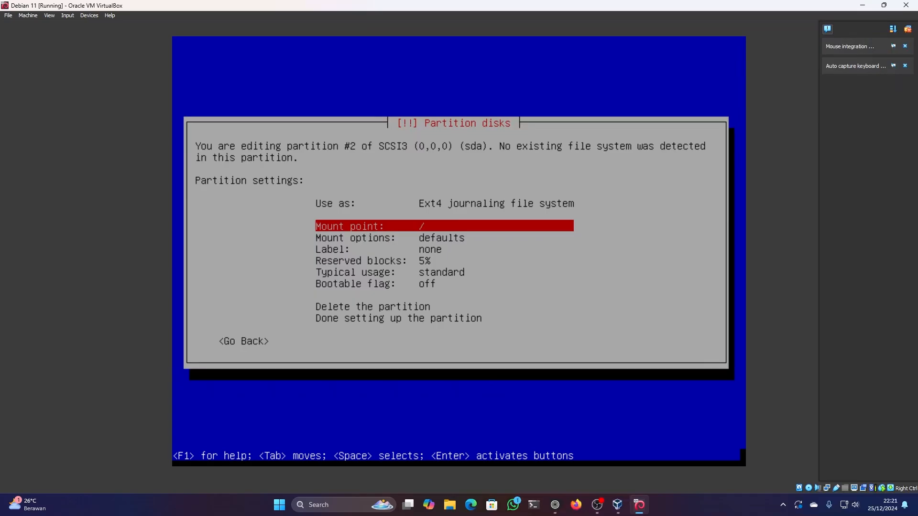
pyautogui.press('Return')
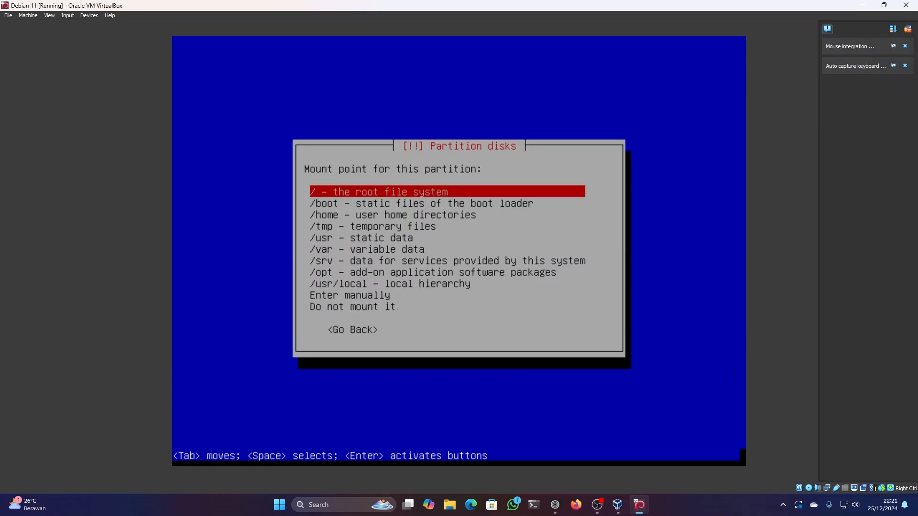
pyautogui.press('Down')
pyautogui.press('Down')
pyautogui.press('Up')
pyautogui.press('Up')
pyautogui.press('Return')
pyautogui.press('Down')
pyautogui.press('Down')
pyautogui.press('Down')
pyautogui.press('Down')
pyautogui.press('Down')
pyautogui.press('Down')
pyautogui.press('Down')
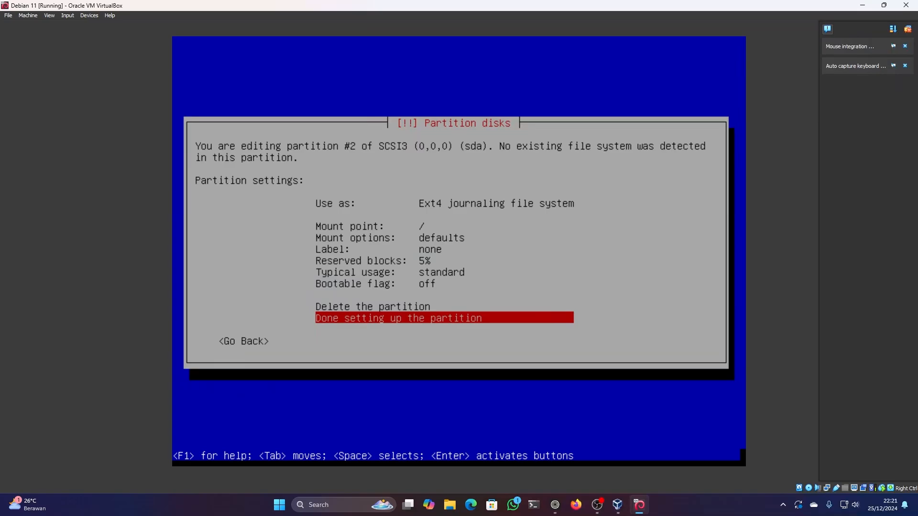
pyautogui.press('Return')
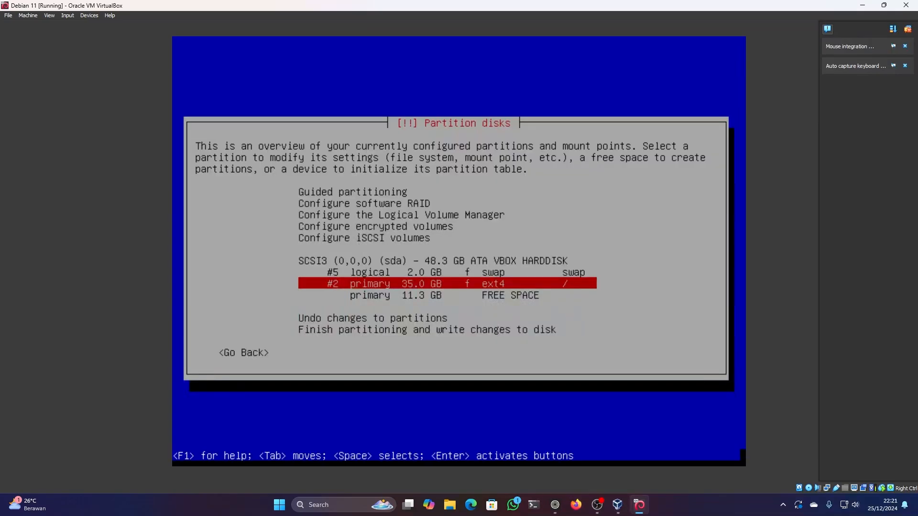
# - Create another partition that uses the full 11.3 GB of free space left on the disk
pyautogui.press('Down')
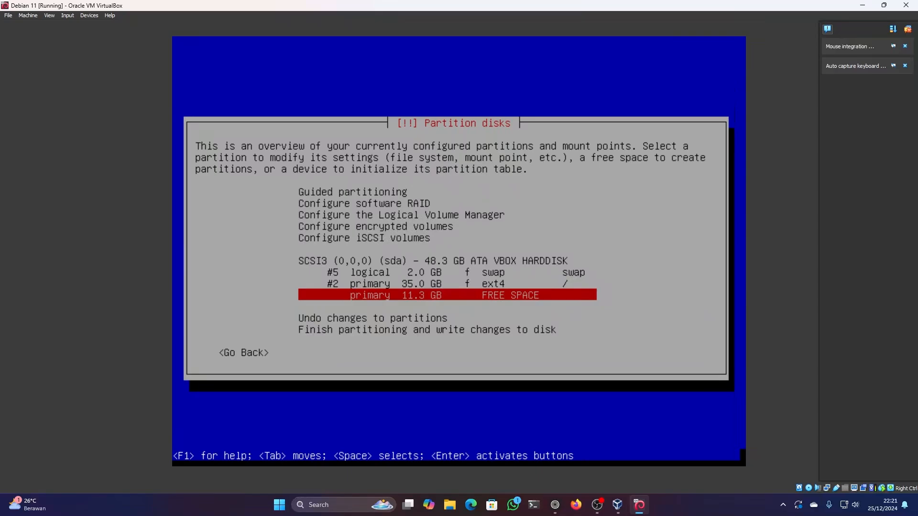
pyautogui.press('Return')
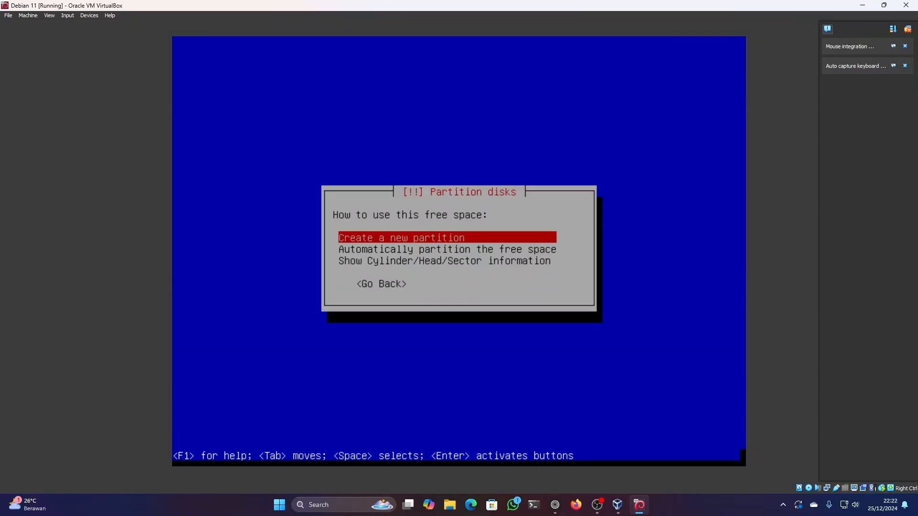
pyautogui.press('Return')
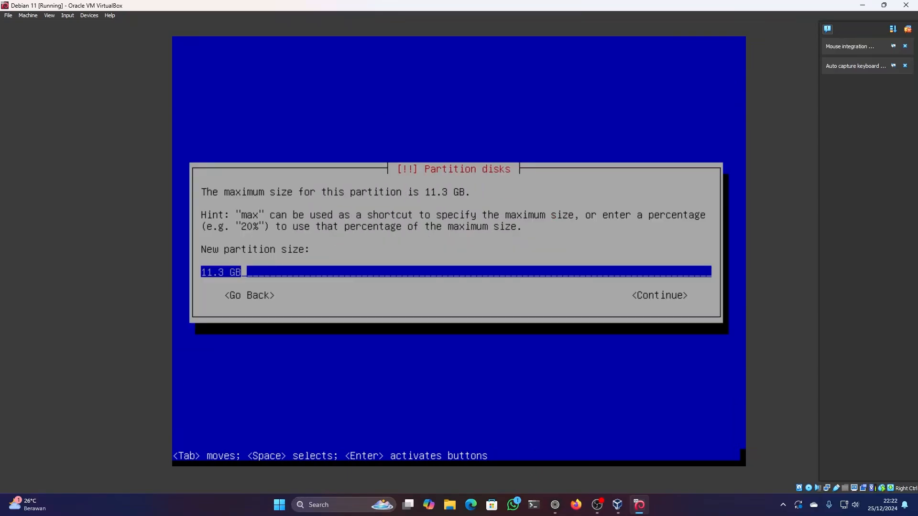
pyautogui.press('Return')
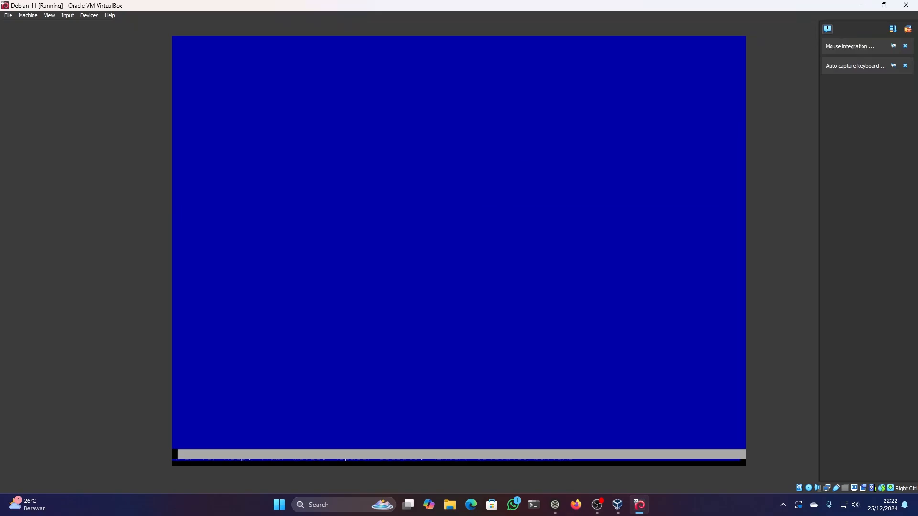
# - Set the mount point of partition #3 to /home and finish setting up the partition
pyautogui.press('Down')
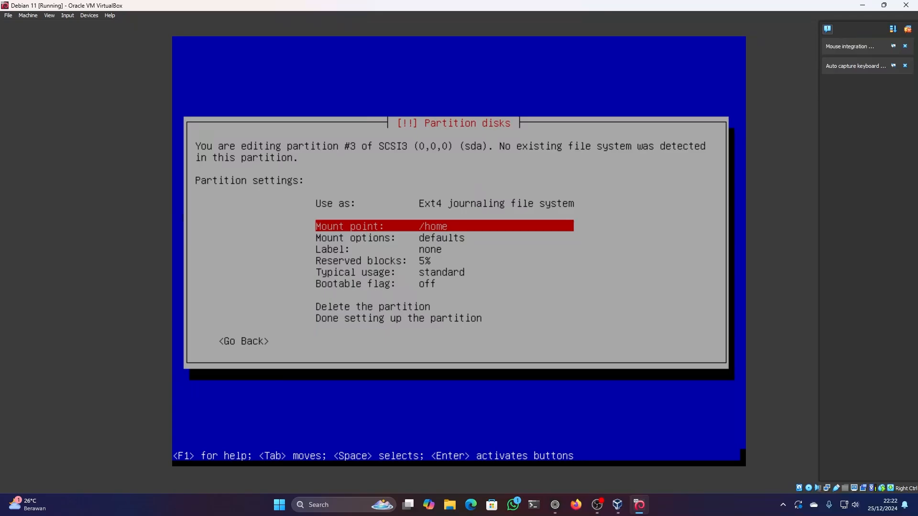
pyautogui.press('Return')
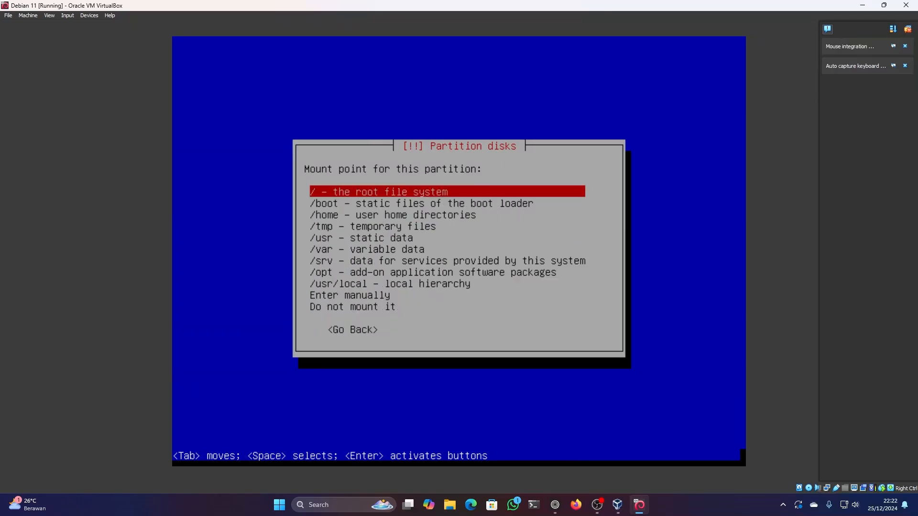
pyautogui.press('Down')
pyautogui.press('Down')
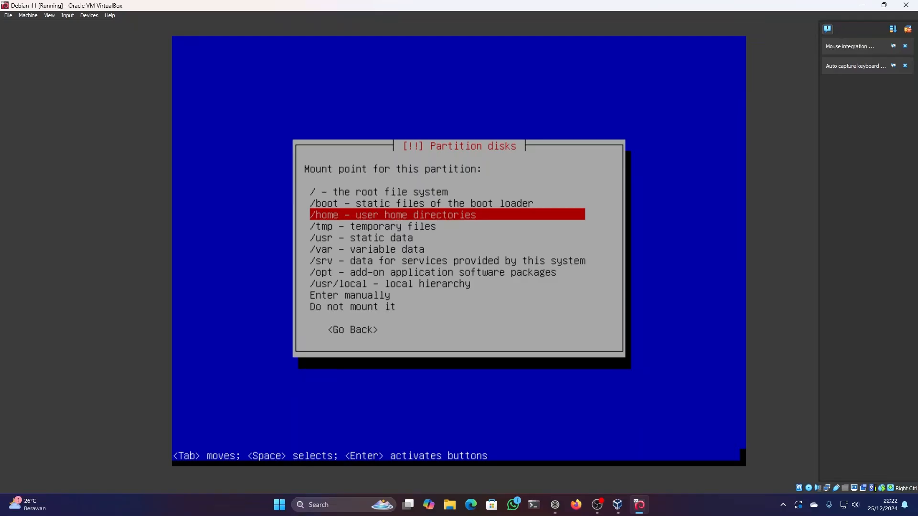
pyautogui.press('Return')
pyautogui.press('Down')
pyautogui.press('Down')
pyautogui.press('Down')
pyautogui.press('Down')
pyautogui.press('Down')
pyautogui.press('Down')
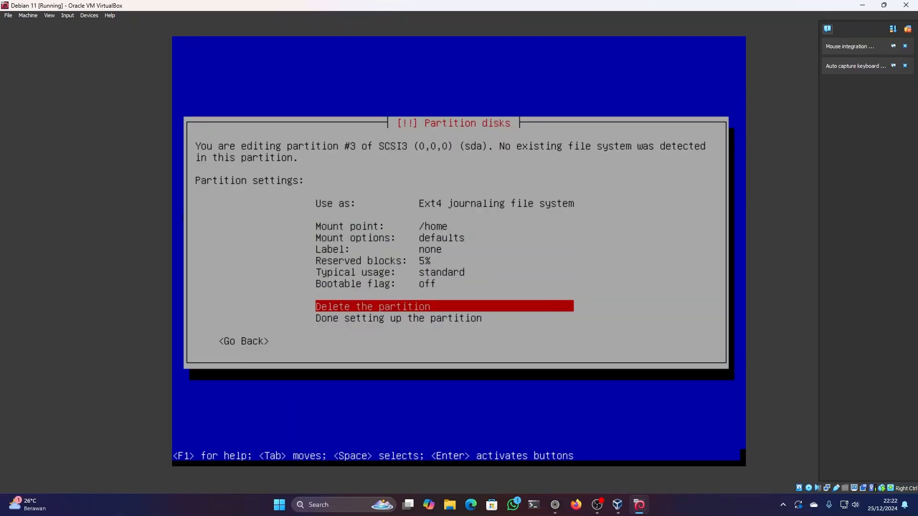
pyautogui.press('Down')
pyautogui.press('Return')
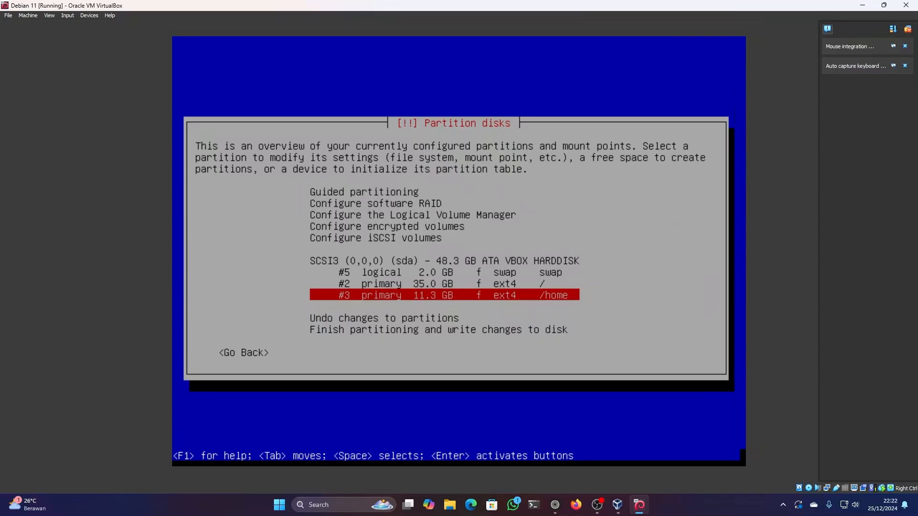
# - Finish partitioning and agree to write the changes to the disk
pyautogui.press('Down')
pyautogui.press('Down')
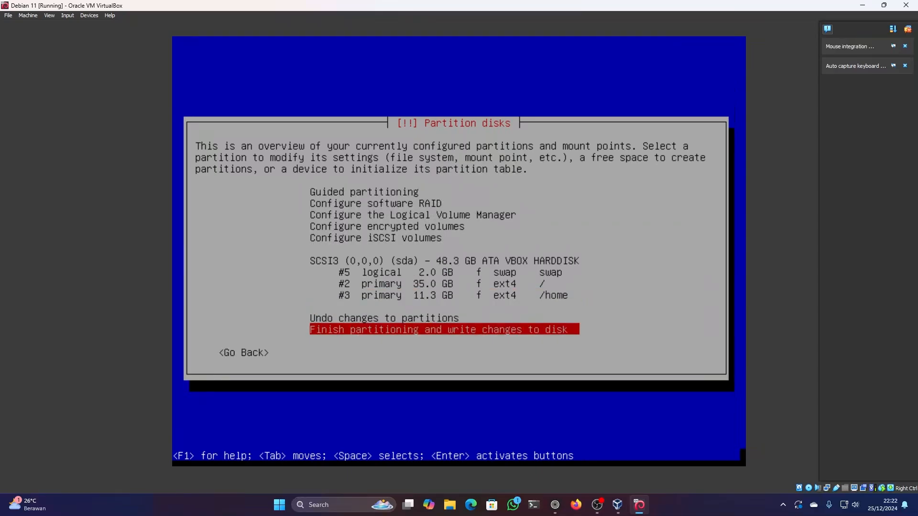
pyautogui.press('Return')
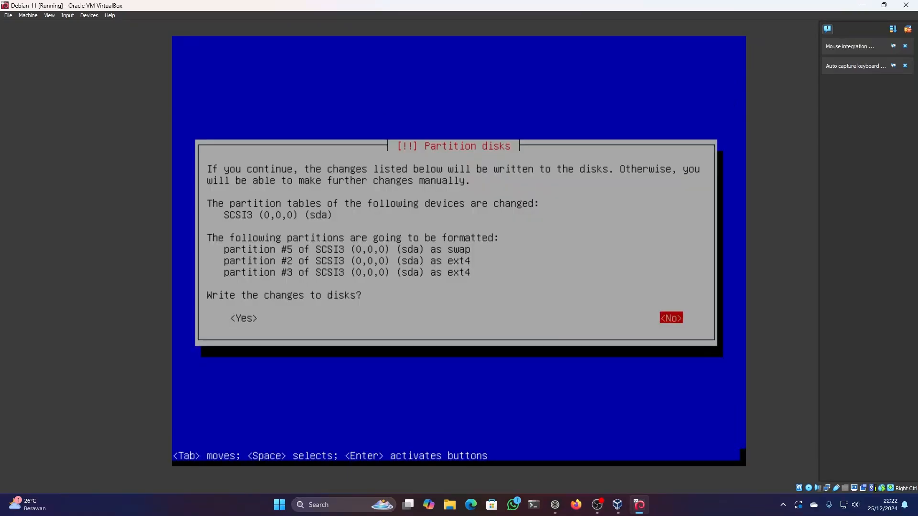
pyautogui.press('Tab')
pyautogui.press('Return')
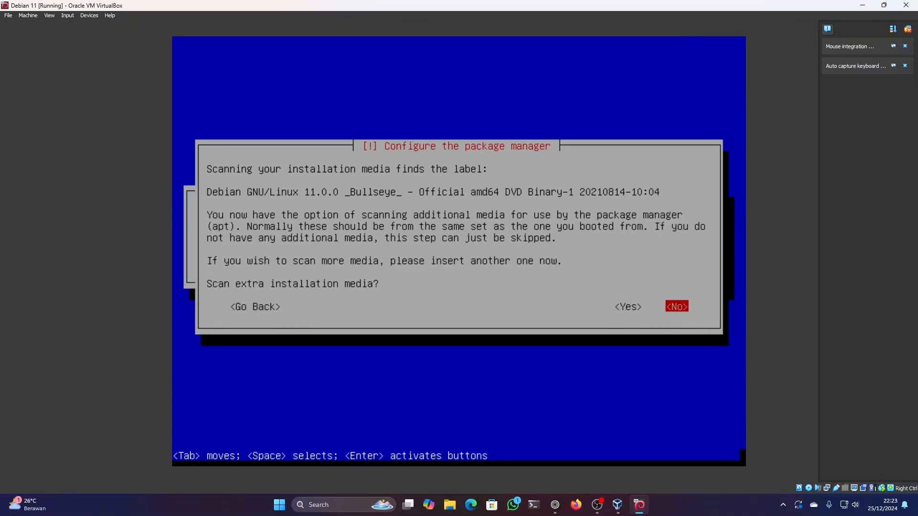
# - Decline scanning extra installation media, using a network mirror and participating in the package usage survey
pyautogui.press('Return')
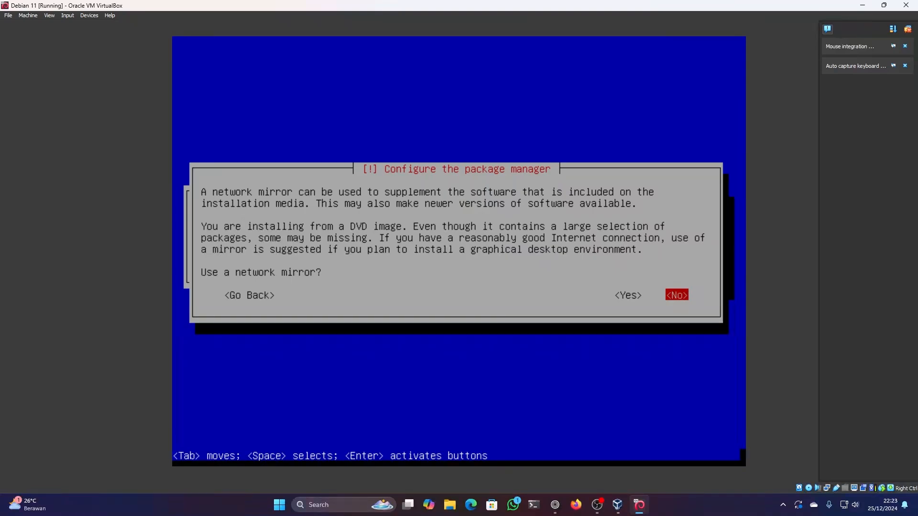
pyautogui.press('Return')
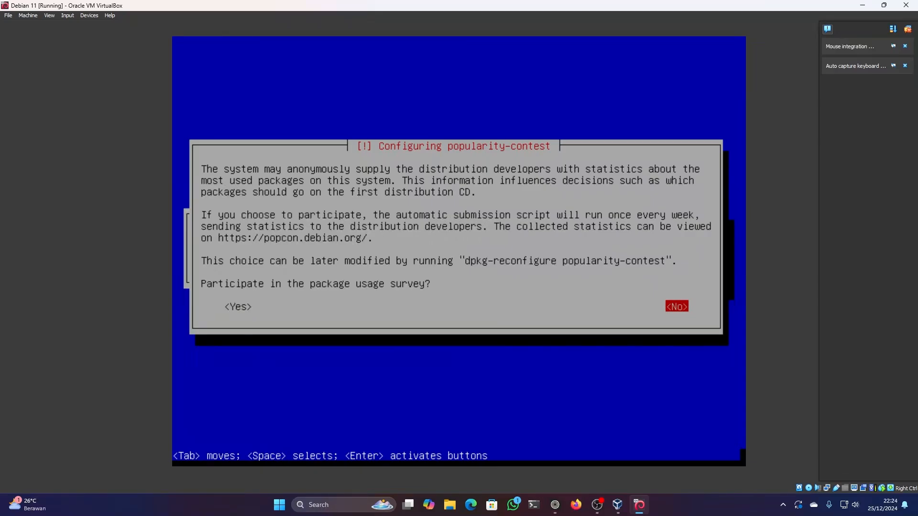
pyautogui.press('Return')
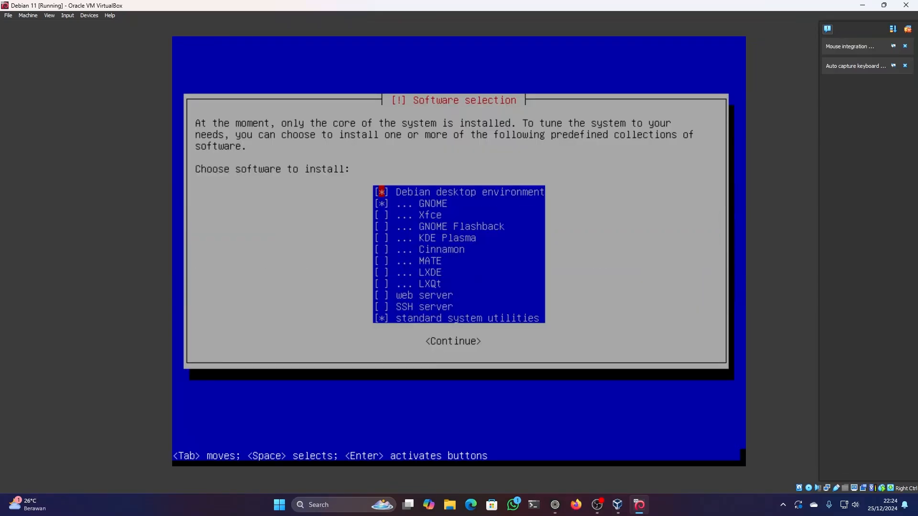
# - Deselect Debian desktop environment, GNOME and standard system utilities in the software selection and continue without any extra software
pyautogui.press('Down')
pyautogui.press('Down')
pyautogui.press('Down')
pyautogui.press('Down')
pyautogui.press('Up')
pyautogui.press('Up')
pyautogui.press('Up')
pyautogui.press('Down')
pyautogui.press('Down')
pyautogui.press('Up')
pyautogui.press('Up')
pyautogui.press('Up')
pyautogui.press('Down')
pyautogui.press('Up')
pyautogui.press('Down')
pyautogui.press('Down')
pyautogui.press('Down')
pyautogui.press('Down')
pyautogui.press('Down')
pyautogui.press('Down')
pyautogui.press('Down')
pyautogui.press('Down')
pyautogui.press('Down')
pyautogui.press('Down')
pyautogui.press('Down')
pyautogui.press('Up')
pyautogui.press('Up')
pyautogui.press('Up')
pyautogui.press('Up')
pyautogui.press('Up')
pyautogui.press('Up')
pyautogui.press('Up')
pyautogui.press('Down')
pyautogui.press('Down')
pyautogui.press('Down')
pyautogui.press('Down')
pyautogui.press('Down')
pyautogui.press('Down')
pyautogui.press('Tab')
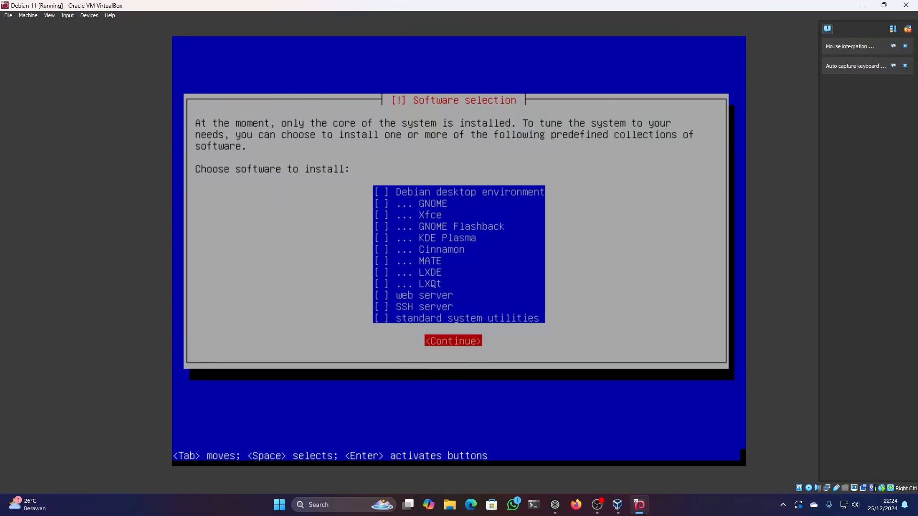
pyautogui.press('Return')
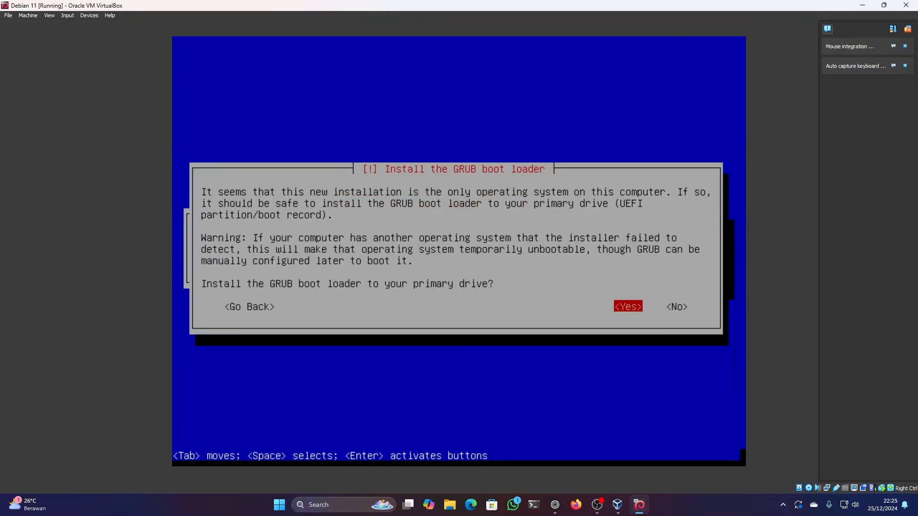
# - Install the GRUB boot loader on the primary drive /dev/sda and complete the installation to reboot
pyautogui.press('Return')
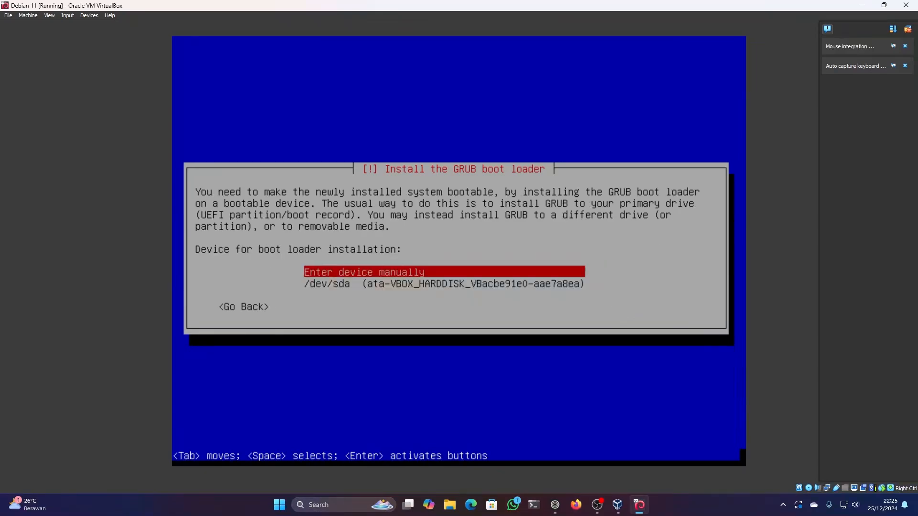
pyautogui.press('Down')
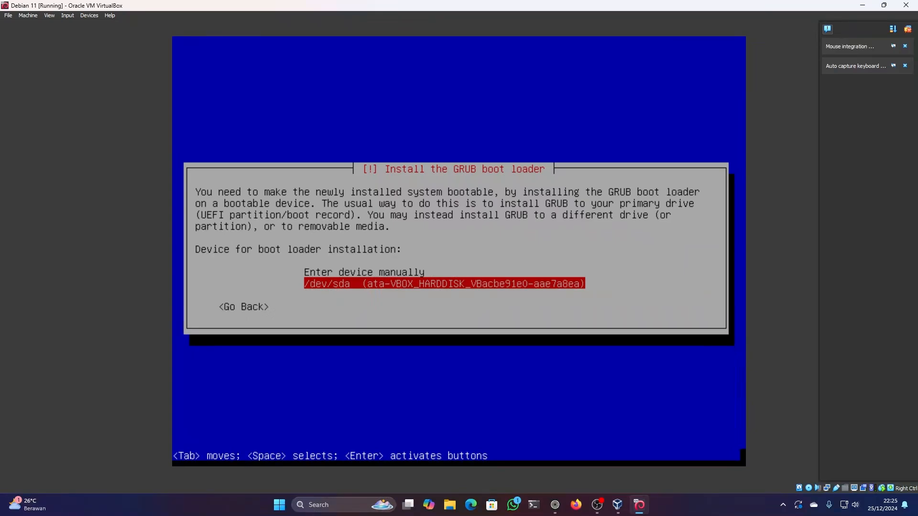
pyautogui.press('Return')
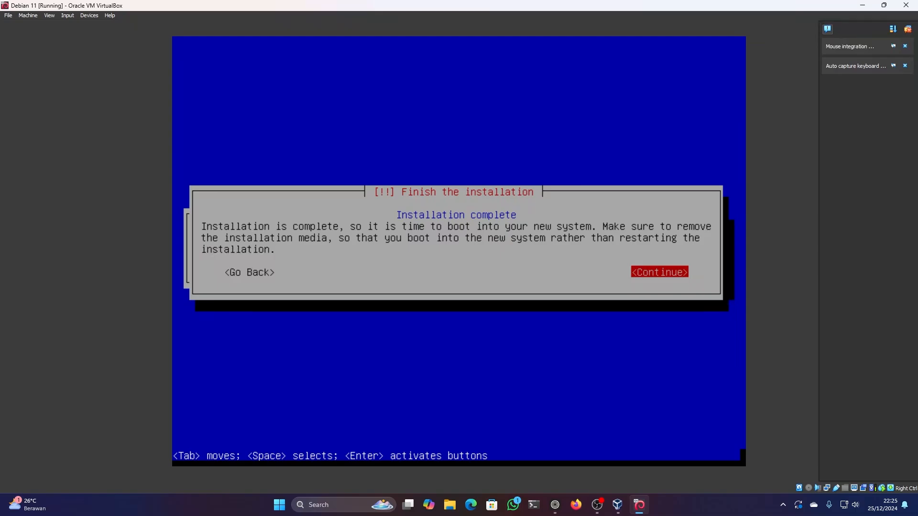
pyautogui.press('Return')
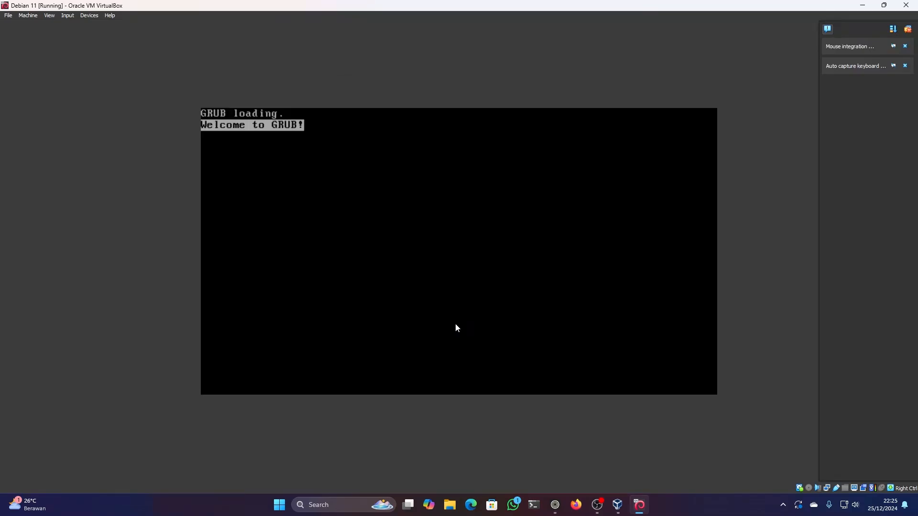
# - Boot the installed Debian system from GRUB and log in as root with the root password
pyautogui.press('Return')
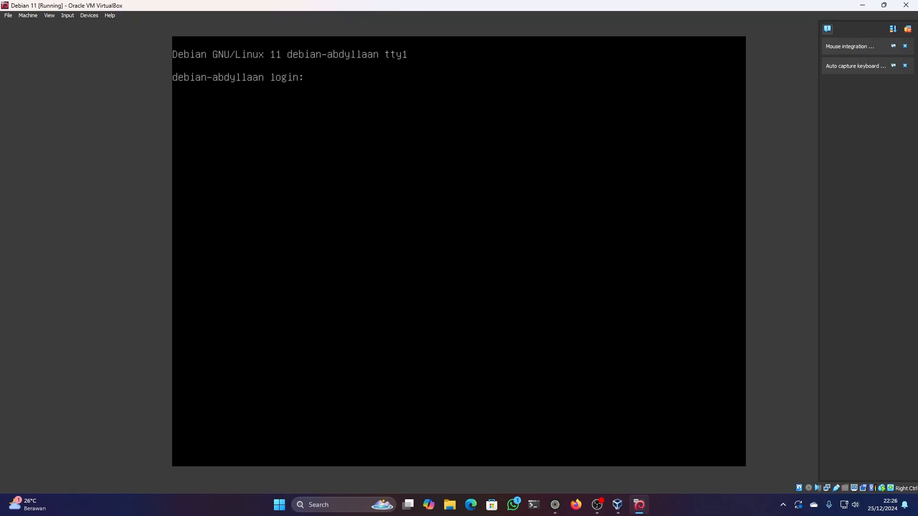
pyautogui.write('root')
pyautogui.press('Return')
pyautogui.press('Return')
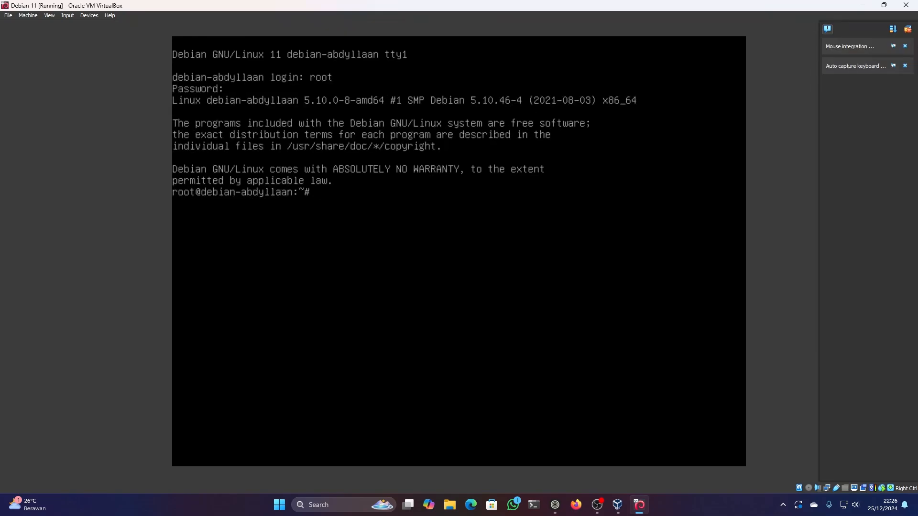
# - Open the network configuration file /etc/network/interfaces in nano
pyautogui.write('nano /etc/net')
pyautogui.press('Tab')
pyautogui.press('Tab')
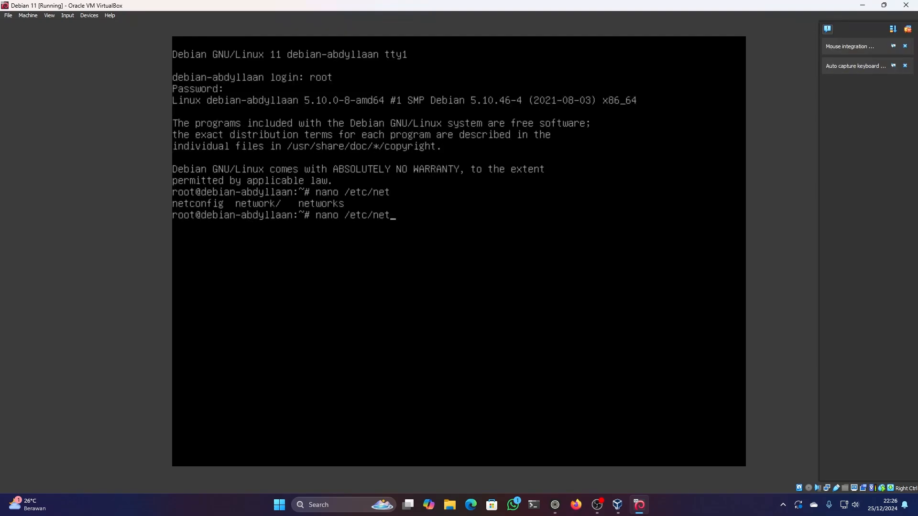
pyautogui.write('work/int')
pyautogui.press('Tab')
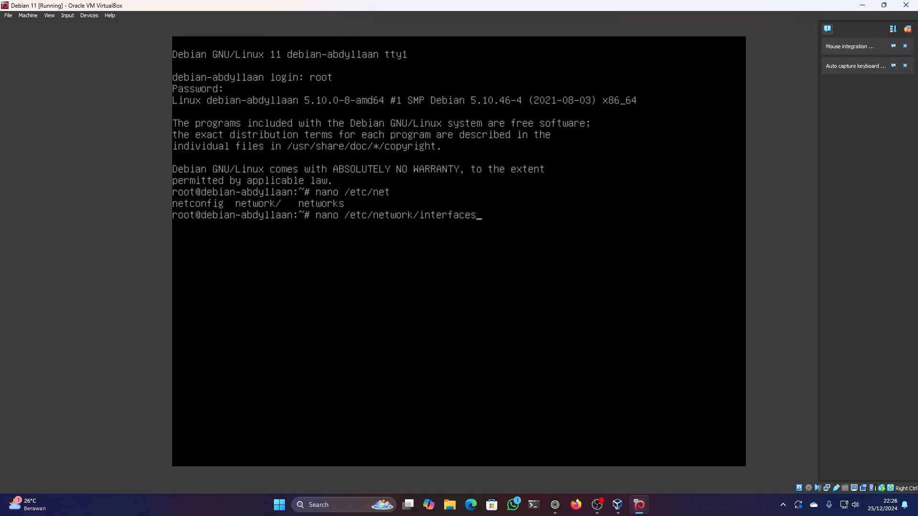
pyautogui.press('Return')
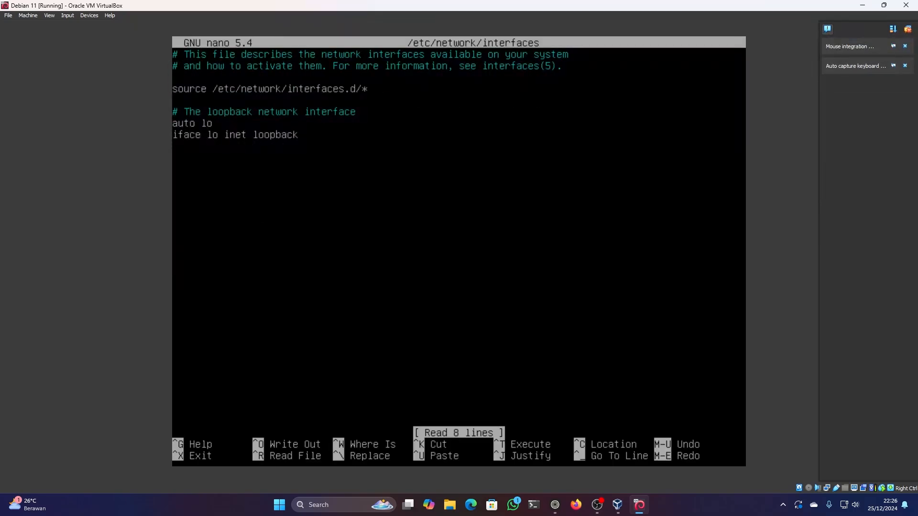
# - Below the loopback entry, add the lines "auto enp0s3" and "iface enp0s3 inet static" for the Ethernet interface
pyautogui.press('Return')
pyautogui.write('aurt')
pyautogui.press('BackSpace')
pyautogui.write('to')
pyautogui.write(' enp0s')
pyautogui.write('3')
pyautogui.write('iface')
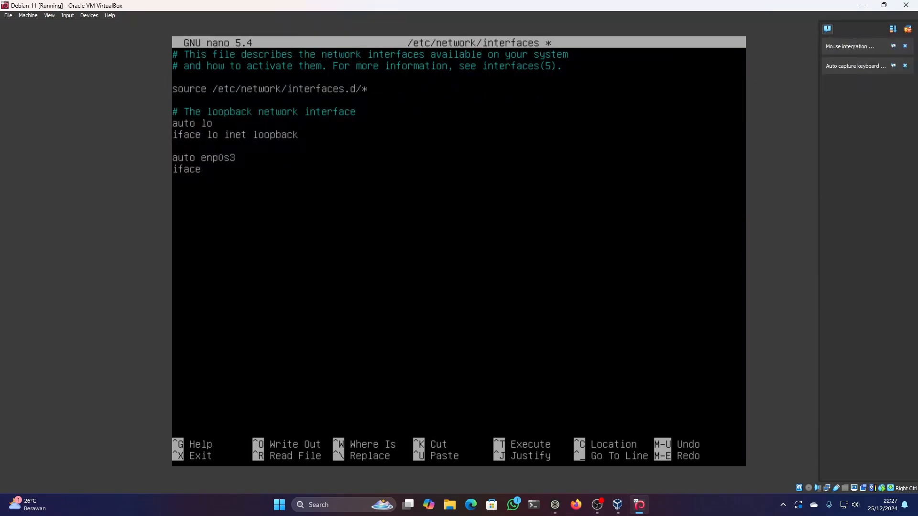
pyautogui.write(' enp0s3 inet static \t')
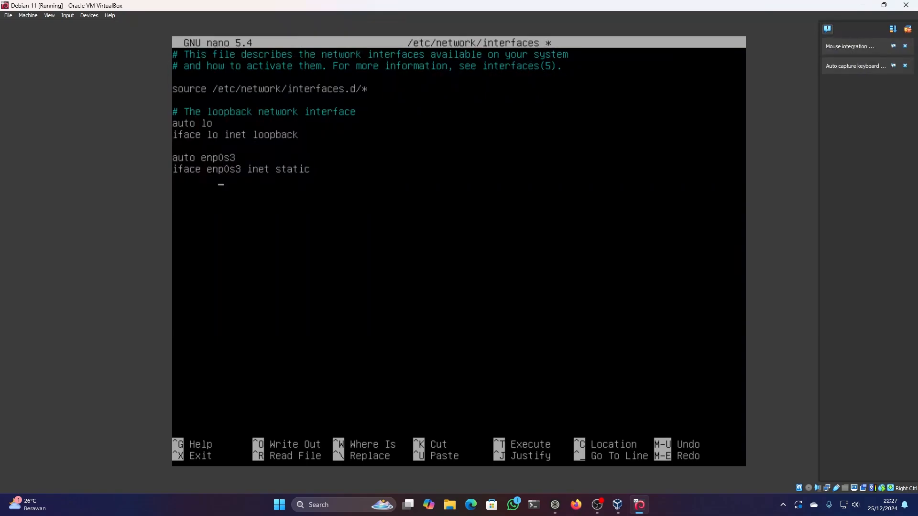
pyautogui.write('address 192.168.20.10')
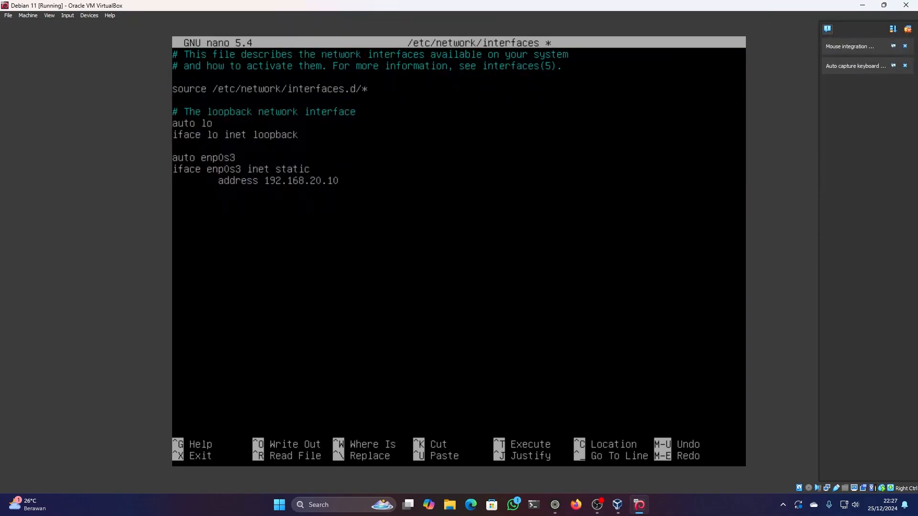
pyautogui.write('/24')
# - Give enp0s3 the address 192.168.20.10/24 and gateway 192.168.20.1, and save and close the interfaces file
pyautogui.write('gateway 1')
pyautogui.write('92.168')
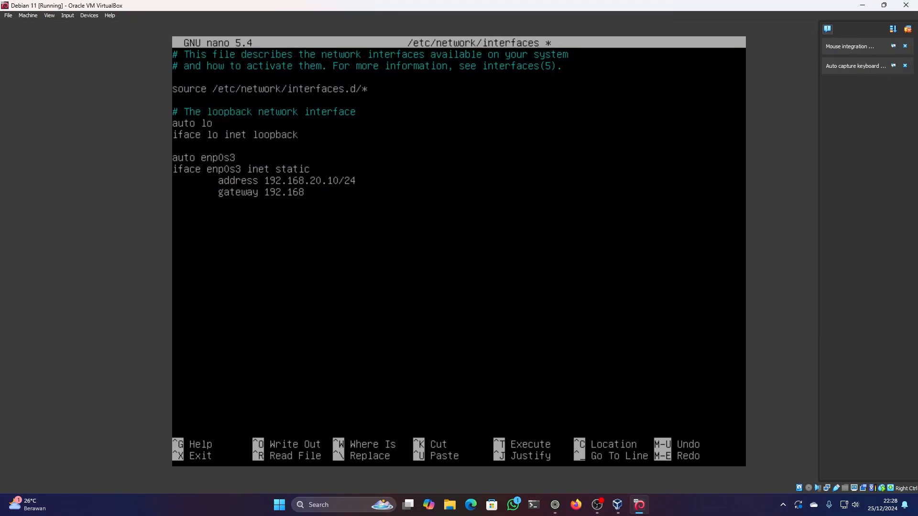
pyautogui.write('.20.1')
pyautogui.hotkey('ctrl', 'o')
pyautogui.press('Return')
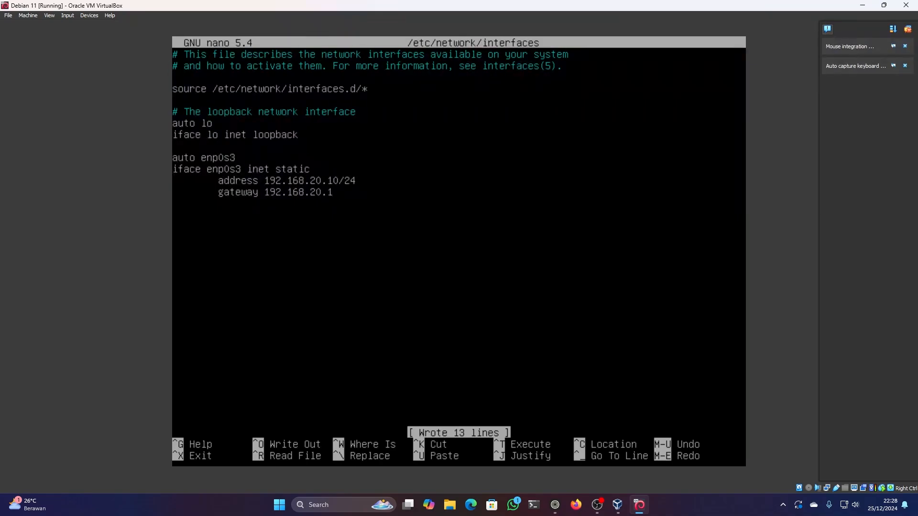
pyautogui.hotkey('ctrl', 'x')
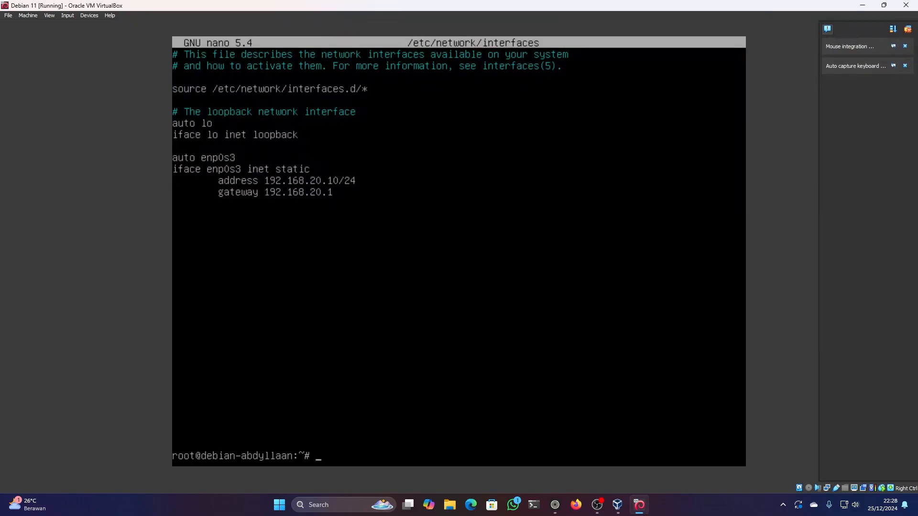
# - Restart the networking service with systemctl
pyautogui.write('systemctl restart ')
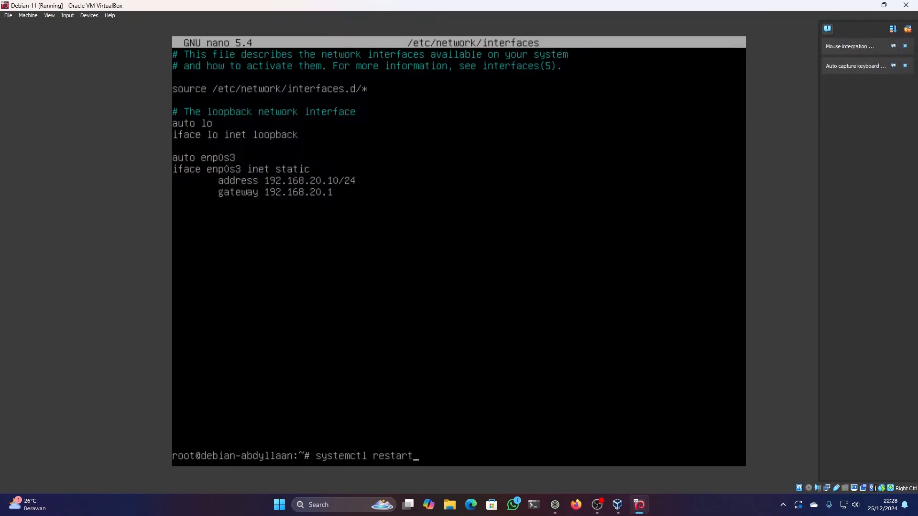
pyautogui.write('networking')
pyautogui.press('Return')
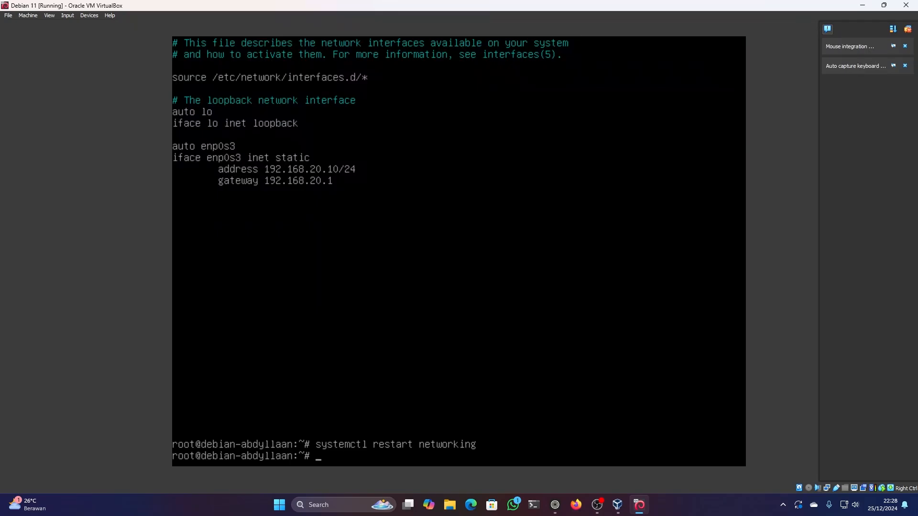
# - List the IP addresses of all network interfaces with ip a
pyautogui.write('ip a')
pyautogui.press('Return')
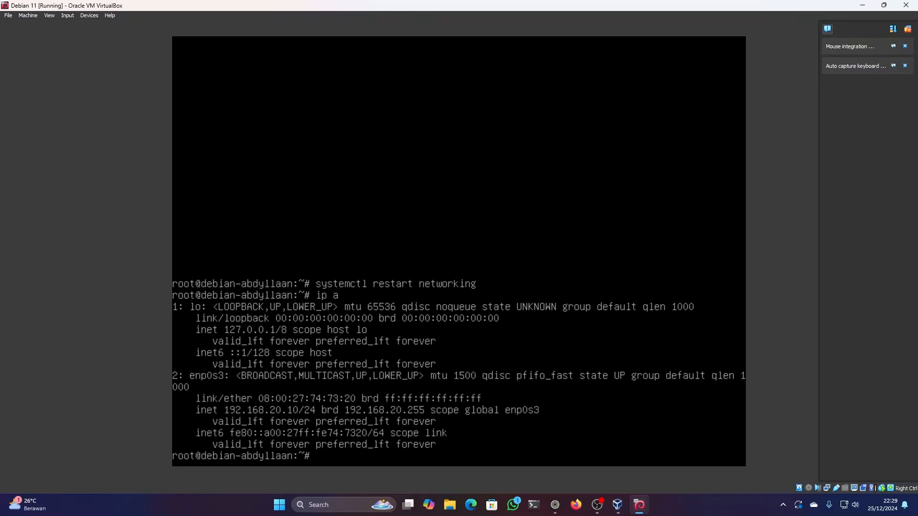
# - Switch to the Windows Command Prompt on the host, ping the virtual machine at 192.168.20.10 and return to the Debian console
pyautogui.press('super')
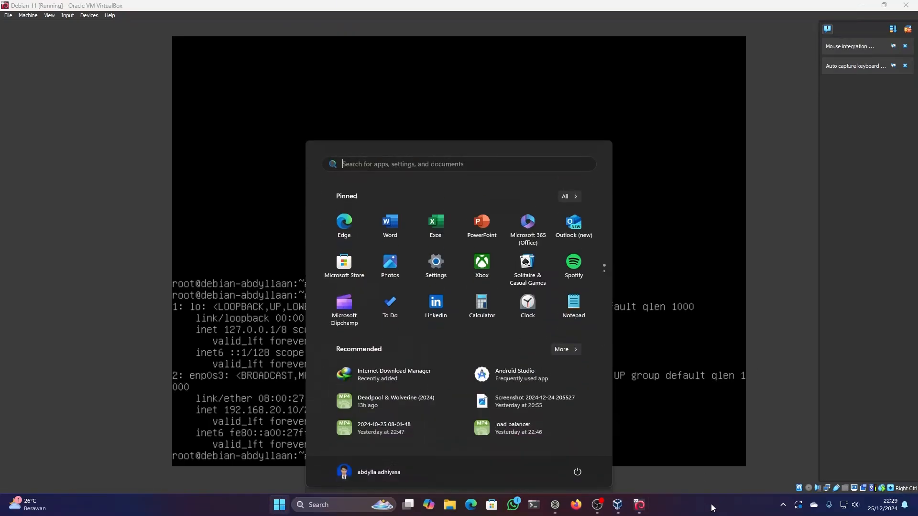
pyautogui.write('cmd')
pyautogui.press('Return')
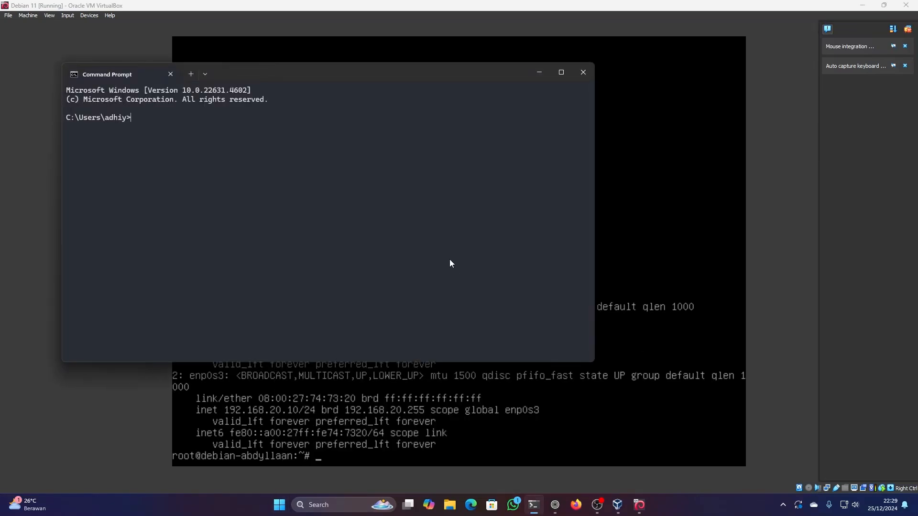
pyautogui.write('ping 192.168.20.10')
pyautogui.press('Return')
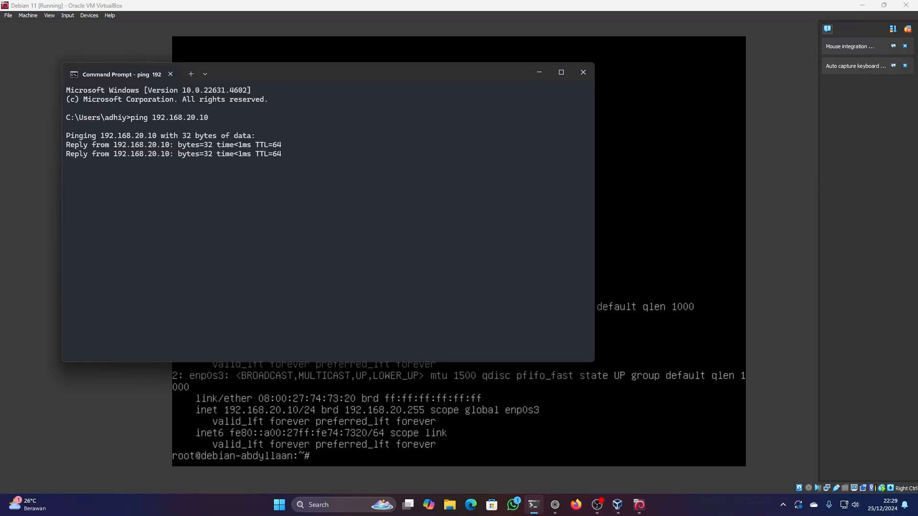
pyautogui.moveTo(70, 146); pyautogui.dragTo(148, 153)
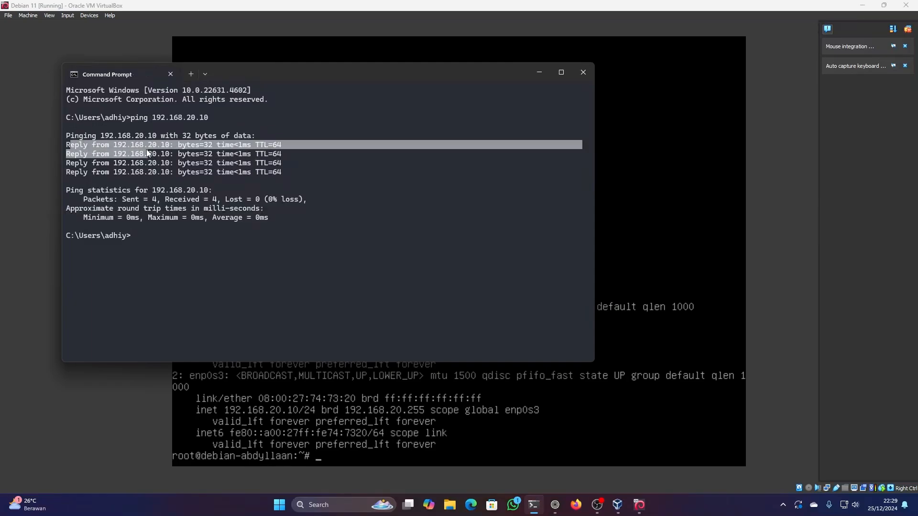
pyautogui.click(204, 161)
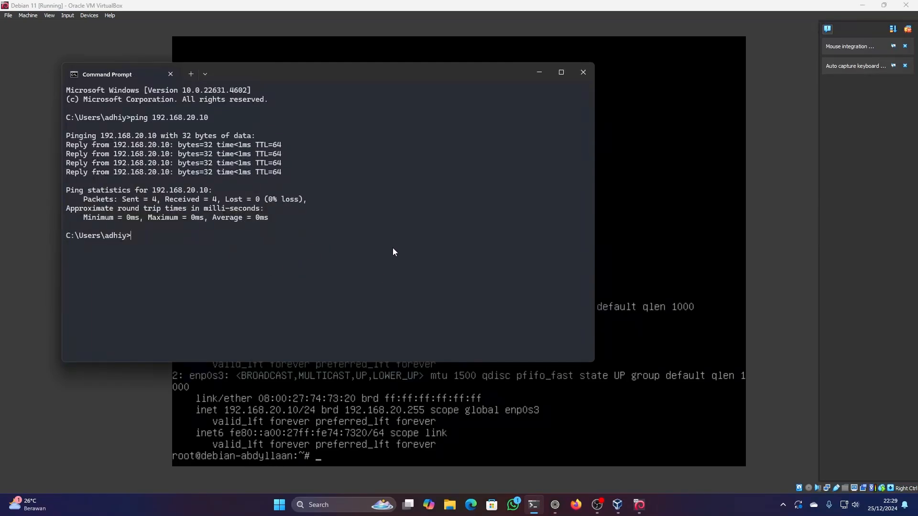
pyautogui.moveTo(376, 74); pyautogui.dragTo(741, 123)
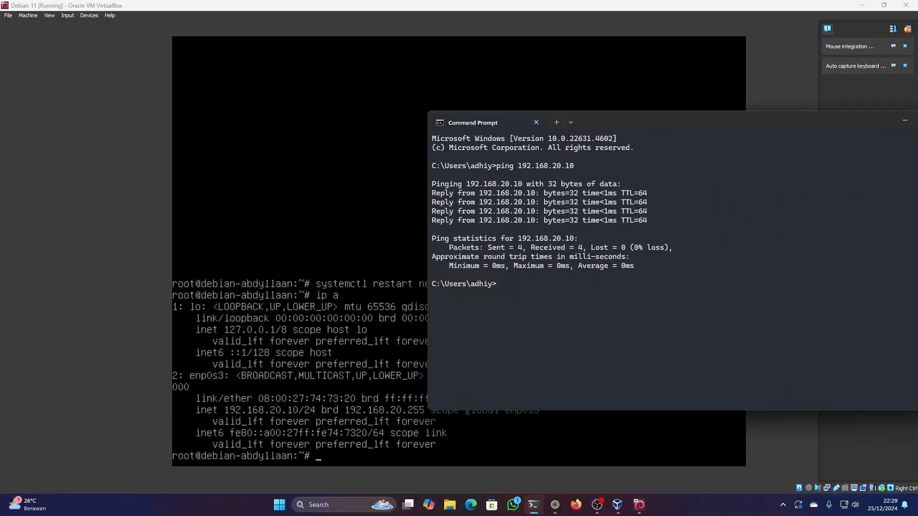
pyautogui.click(92, 358)
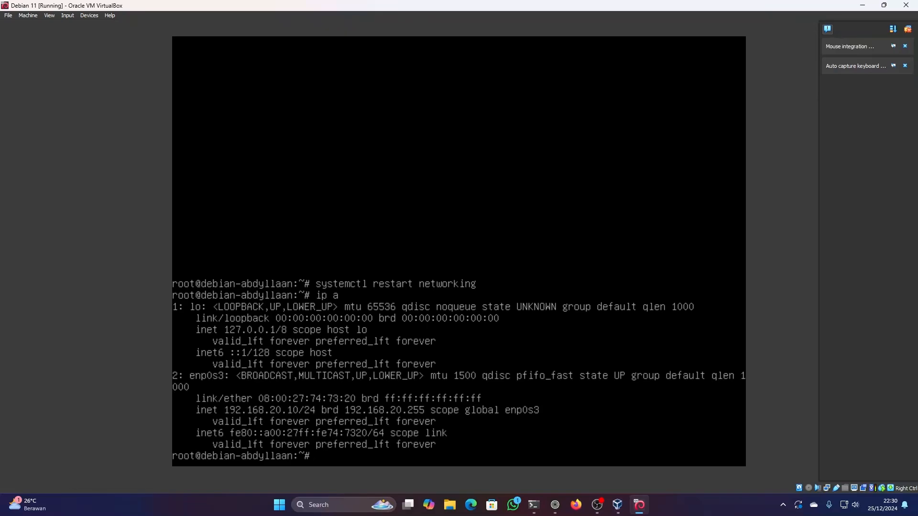
# - Run apt-cdrom add in the Debian console to register an installation disc as a package source
pyautogui.write('apt-cdrom add')
pyautogui.press('Return')
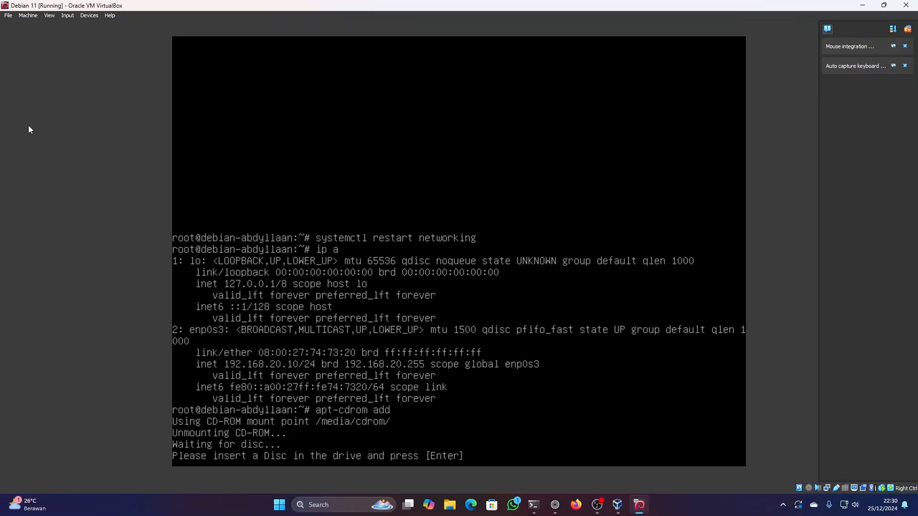
# - Insert the debian-11.0.0-amd64-DVD-2 image into the virtual optical drive and continue the waiting disc registration
pyautogui.click(90, 17)
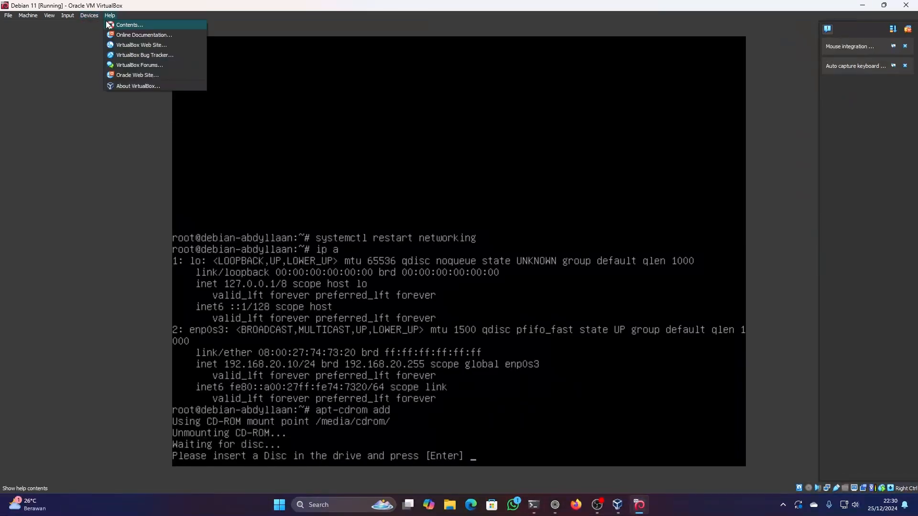
pyautogui.moveTo(89, 28)
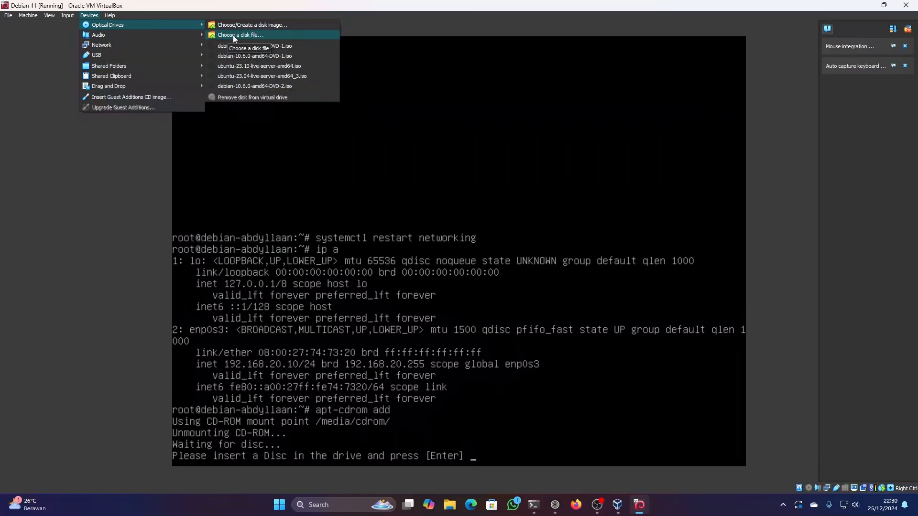
pyautogui.click(259, 35)
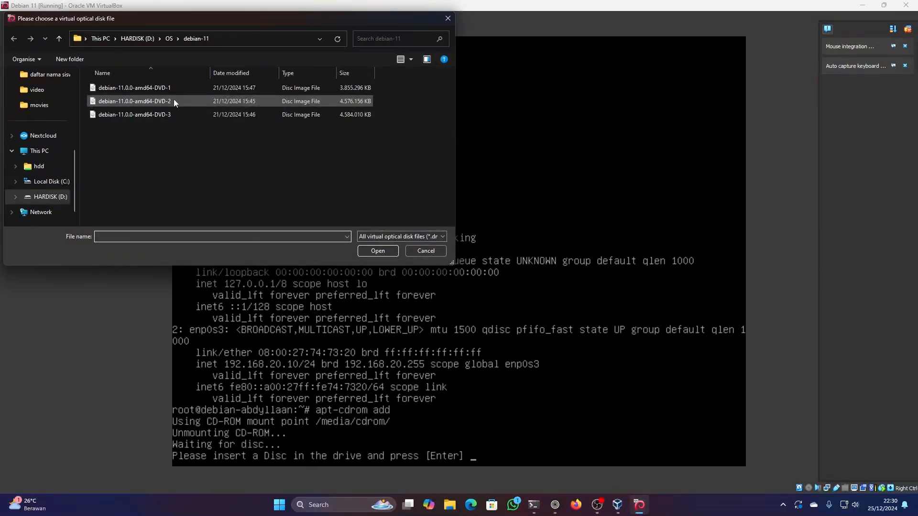
pyautogui.click(377, 252)
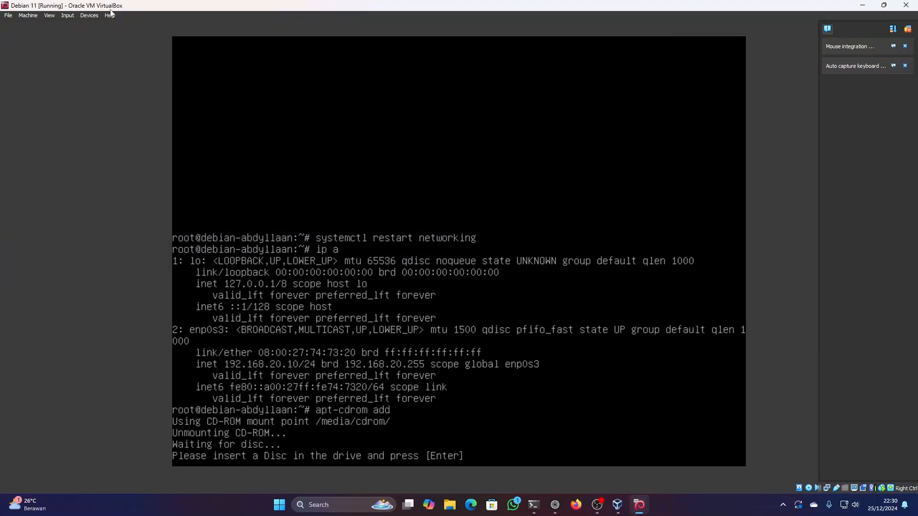
pyautogui.click(89, 16)
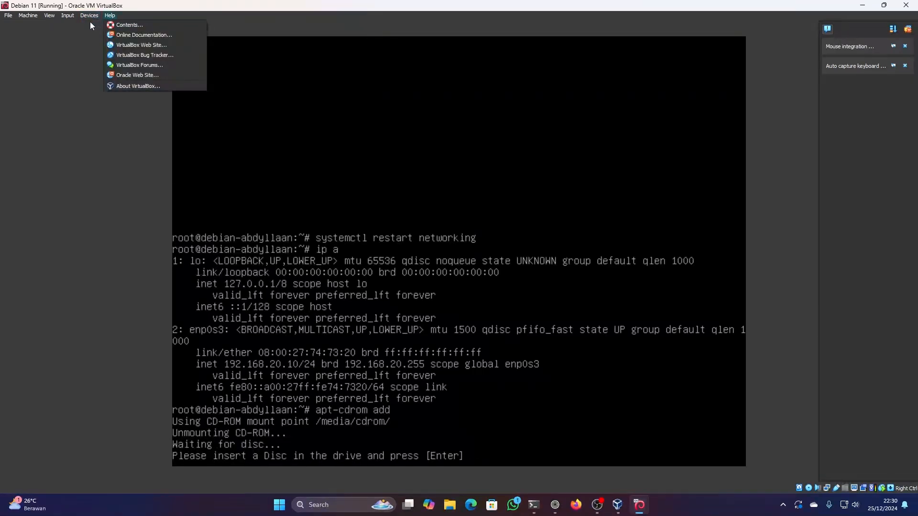
pyautogui.moveTo(94, 25)
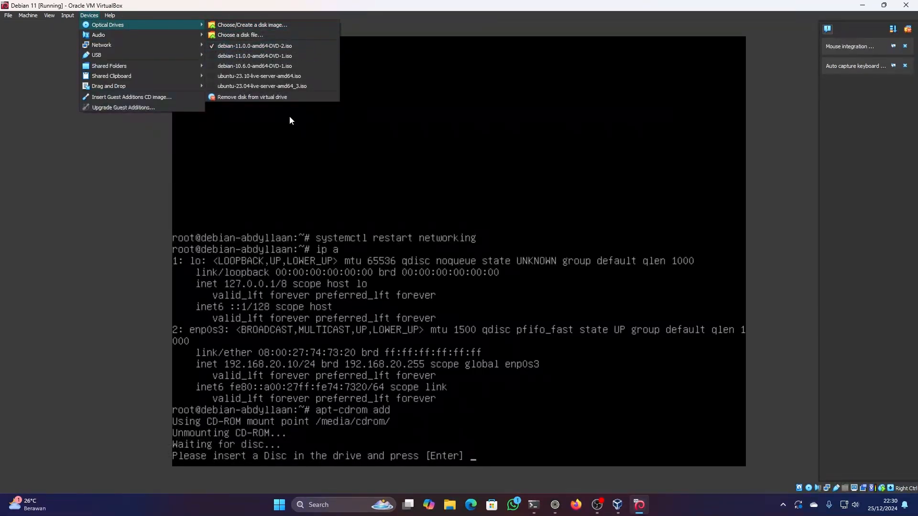
pyautogui.click(322, 197)
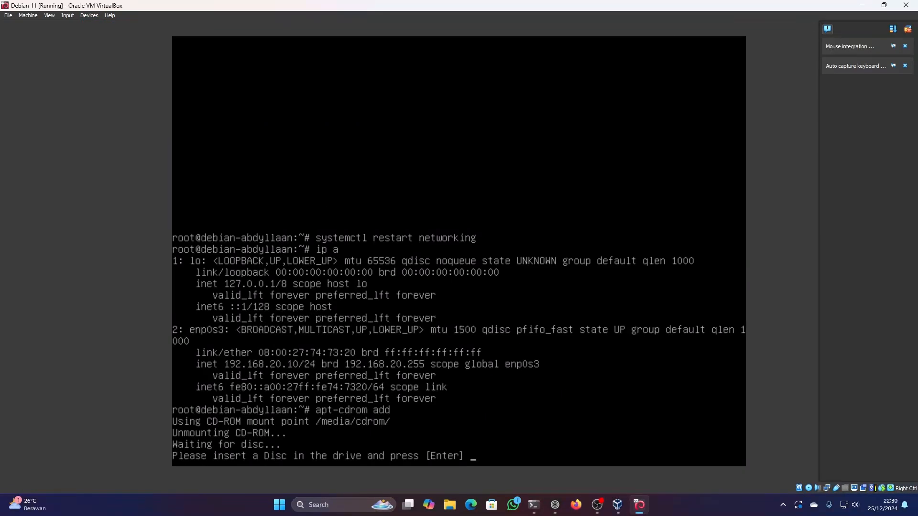
pyautogui.press('Return')
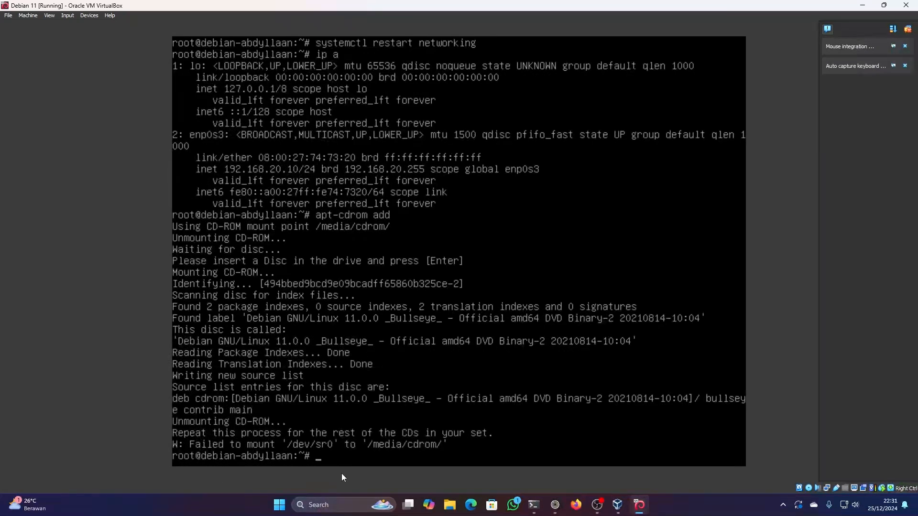
# - Run apt-cdrom add two more times for the inserted DVD-2 disc
pyautogui.write('apt-cdrom add')
pyautogui.press('Return')
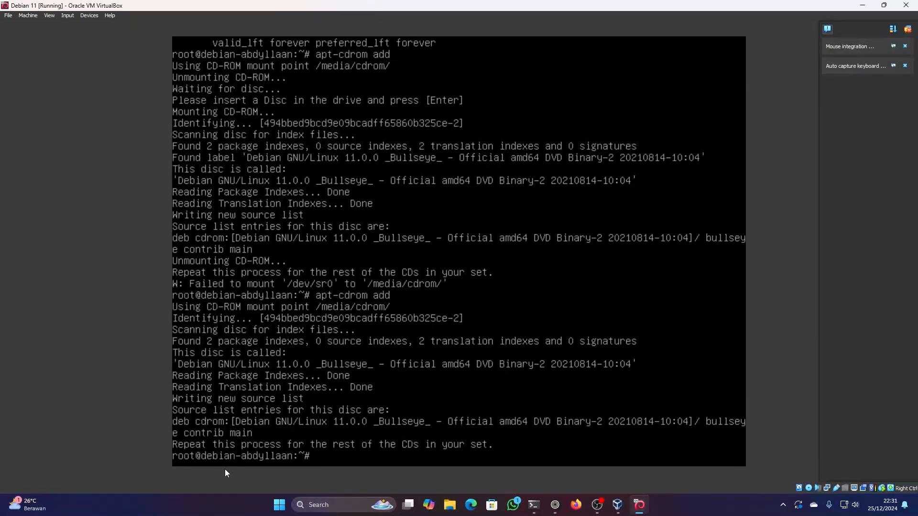
pyautogui.press('Up')
pyautogui.press('Return')
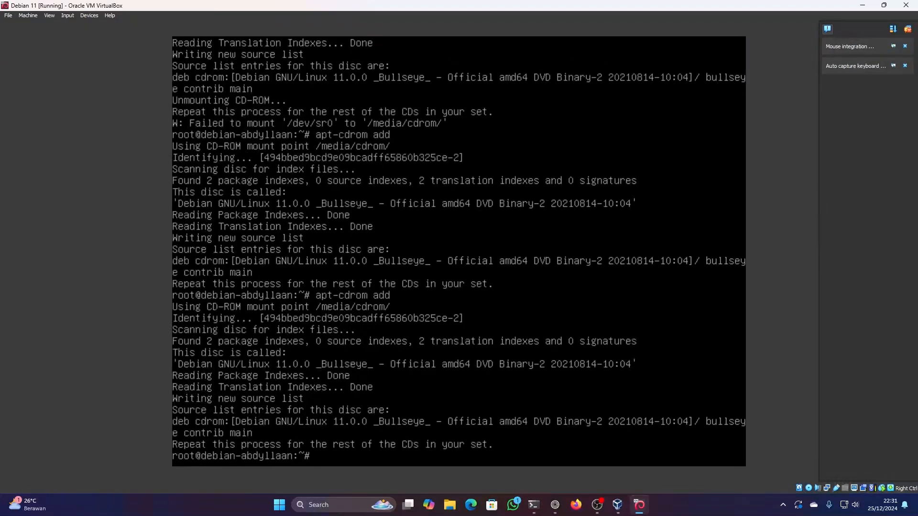
# - Replace the disc in the virtual optical drive with the debian-11.0.0-amd64-DVD-3 image, forcing the unmount
pyautogui.click(90, 16)
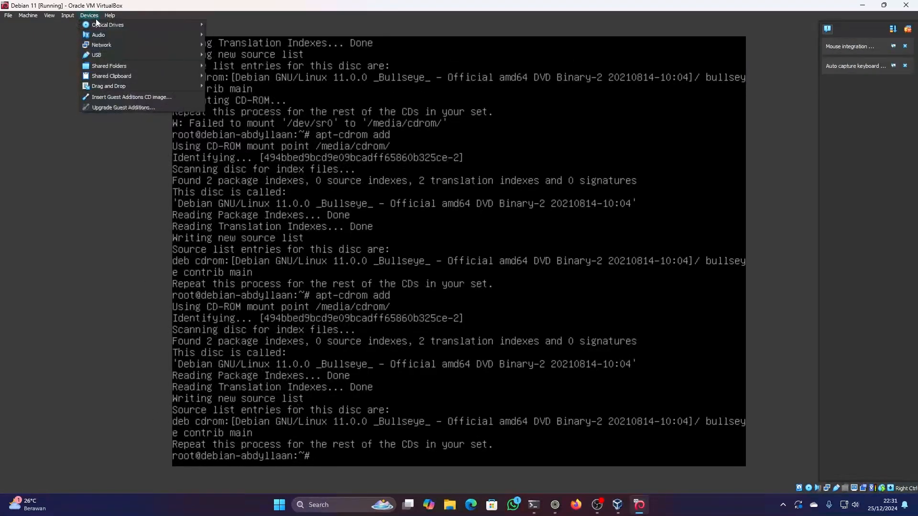
pyautogui.moveTo(144, 25)
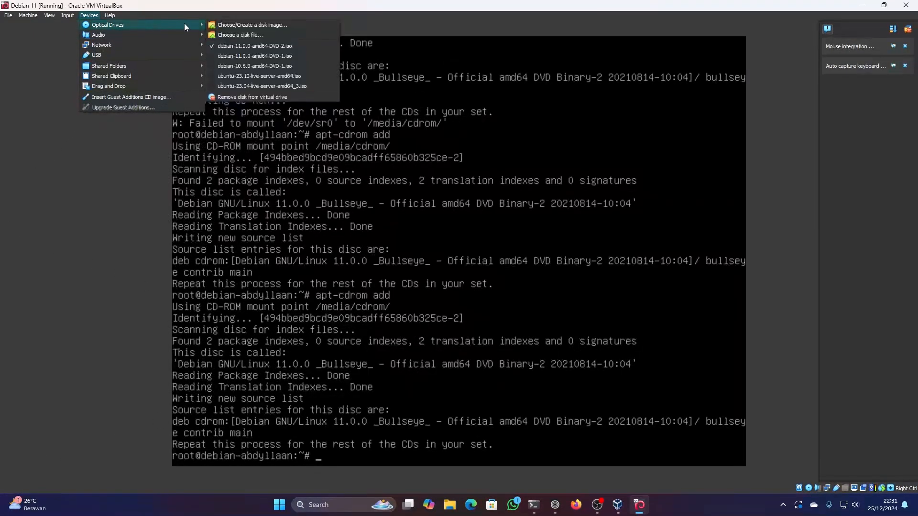
pyautogui.click(248, 35)
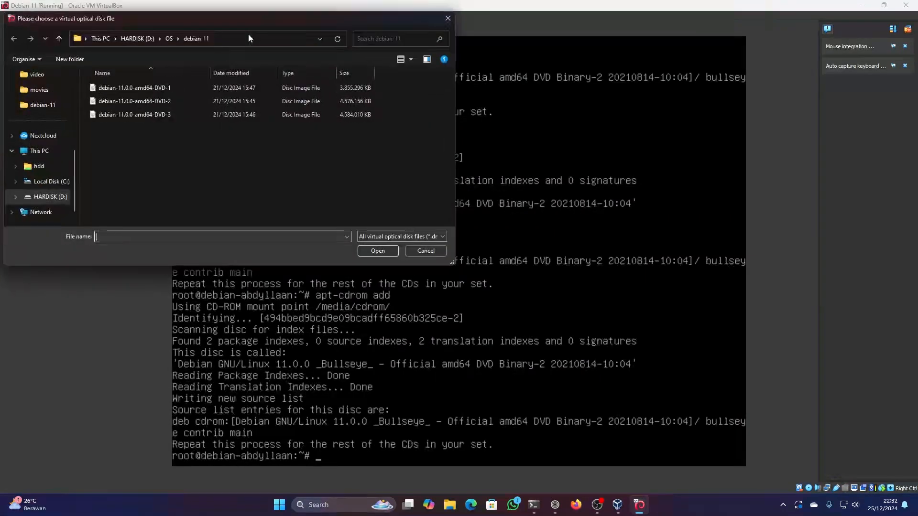
pyautogui.click(245, 116)
pyautogui.click(381, 251)
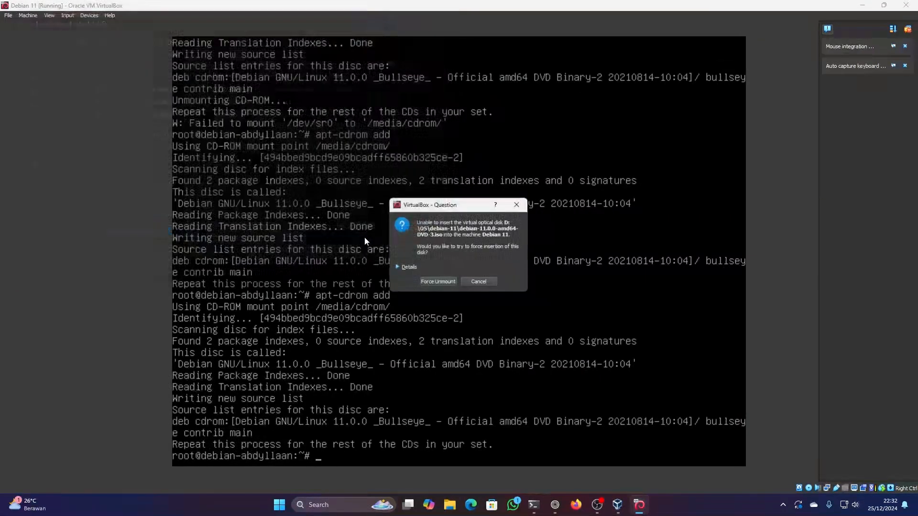
pyautogui.click(444, 282)
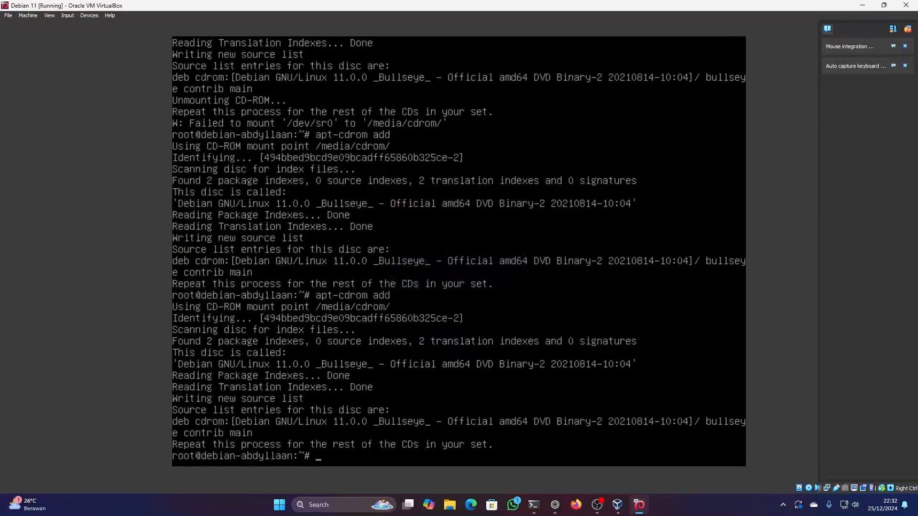
# - Run apt-cdrom add twice to register the inserted DVD-3 disc as a package source
pyautogui.press('Up')
pyautogui.press('Return')
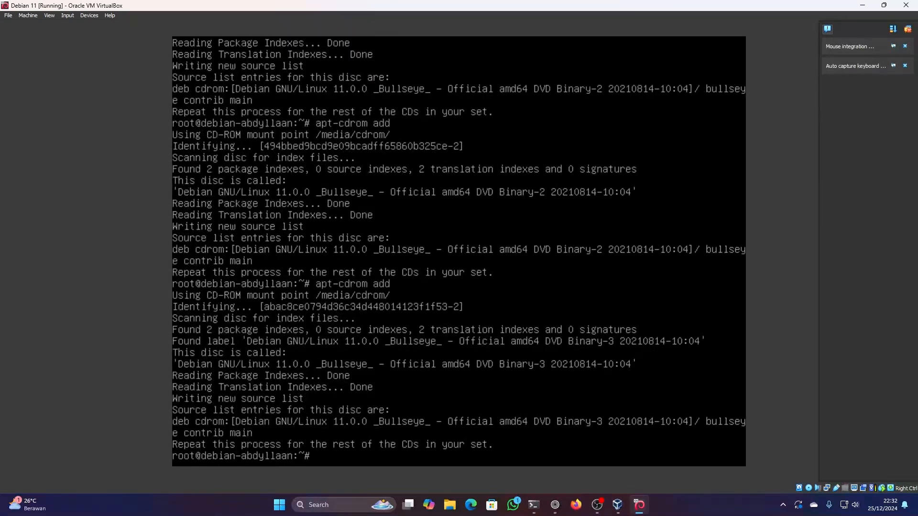
pyautogui.press('Up')
pyautogui.press('Return')
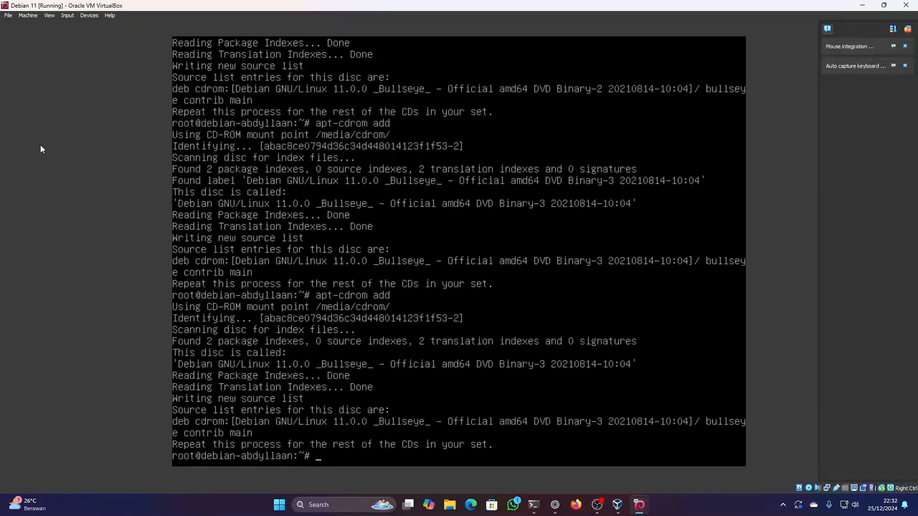
# - Replace the disc in the virtual optical drive with the debian-11.0.0-amd64-DVD-1 image, forcing the unmount
pyautogui.click(91, 16)
pyautogui.moveTo(107, 24)
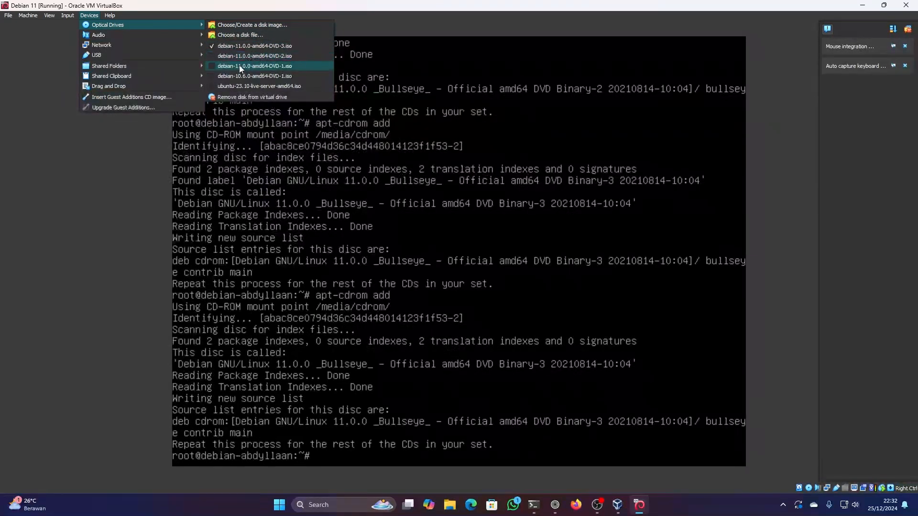
pyautogui.click(218, 65)
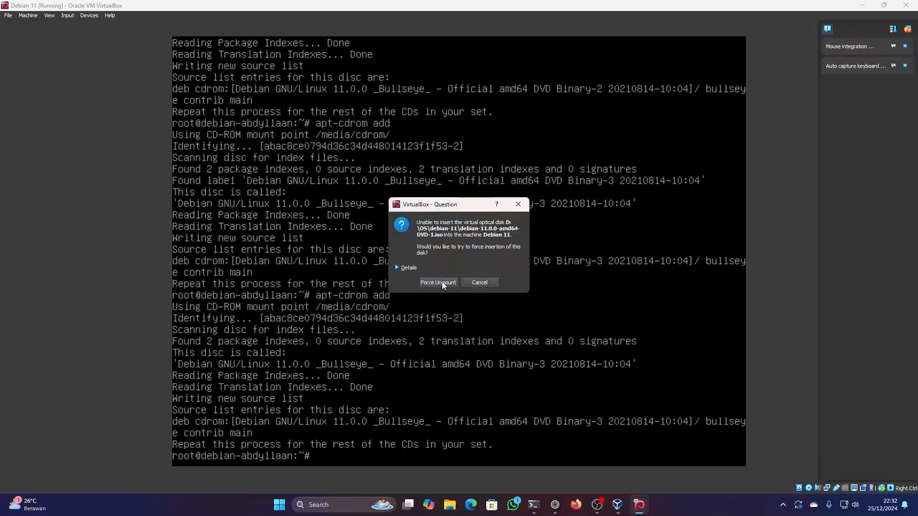
pyautogui.click(441, 282)
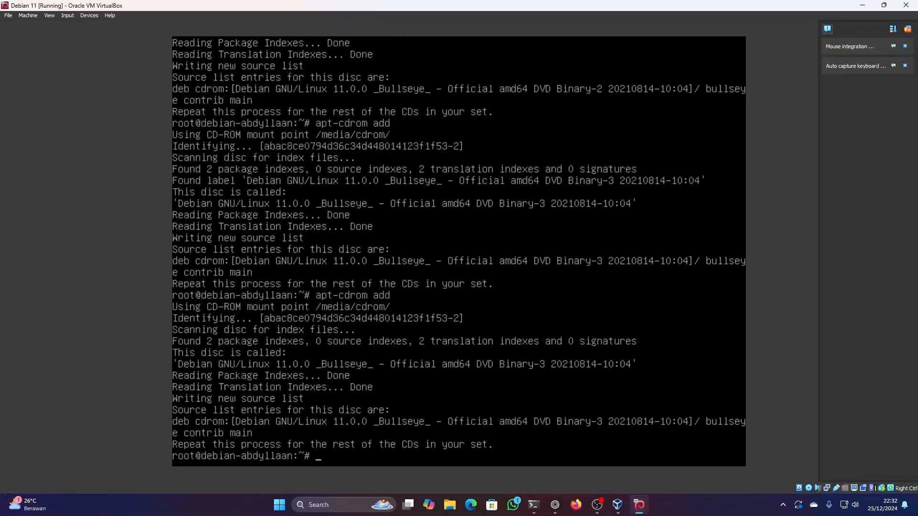
# - Open /etc/apt/sources.list in nano to check the registered DVD entries, and exit without changes
pyautogui.write('nano /etc/apt/sou')
pyautogui.press('Tab')
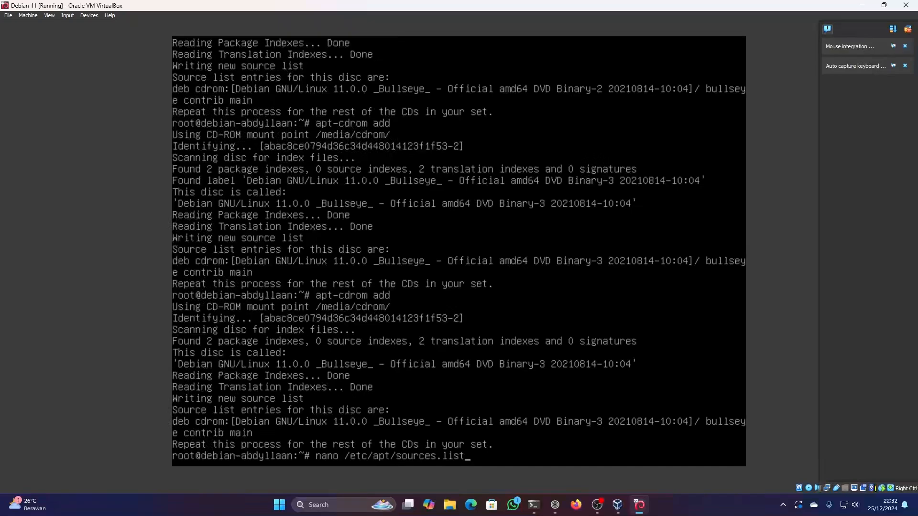
pyautogui.press('Return')
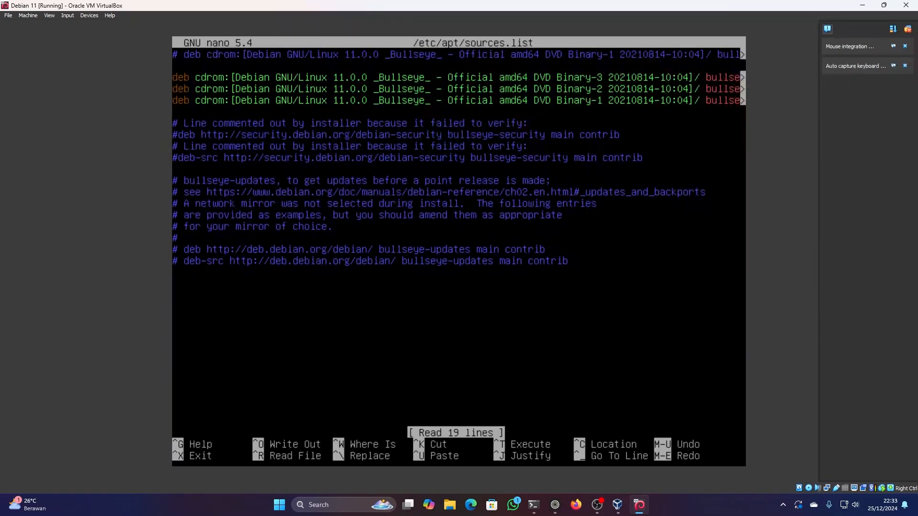
pyautogui.hotkey('ctrl', 'x')
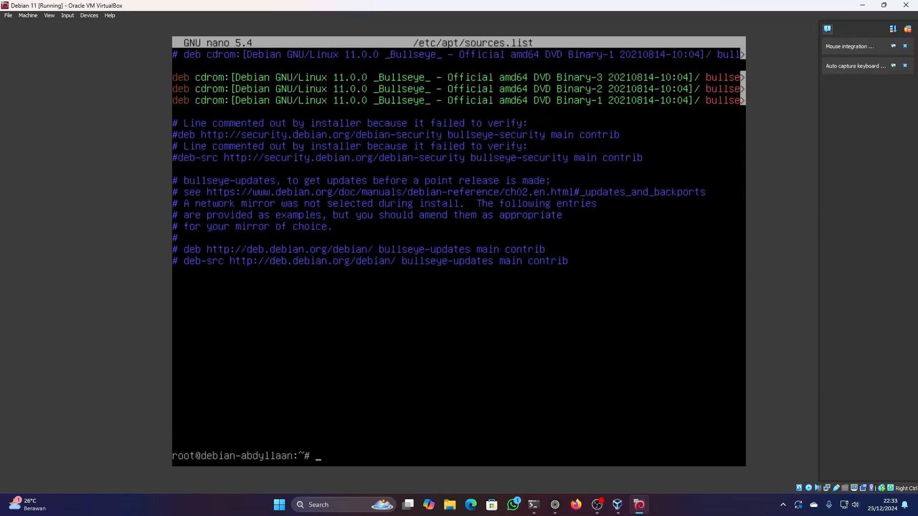
# - Clear the Debian console with the clear command
pyautogui.write('clear')
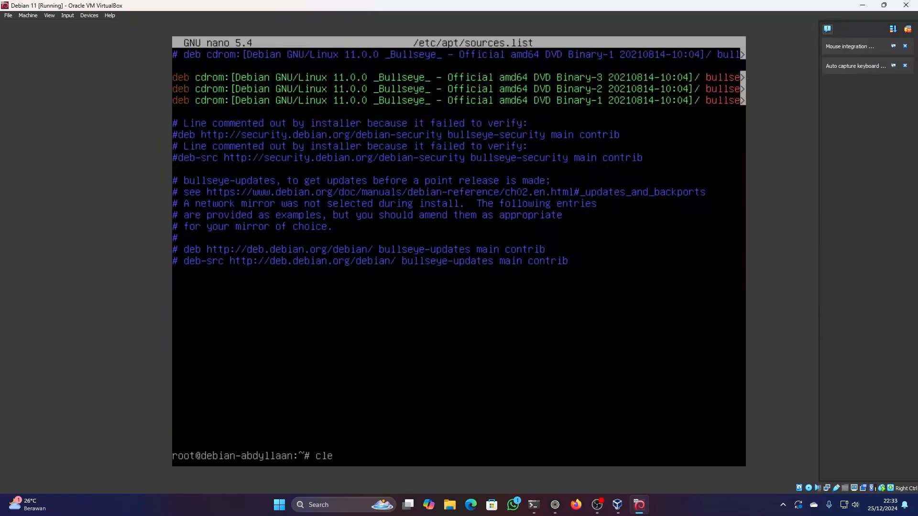